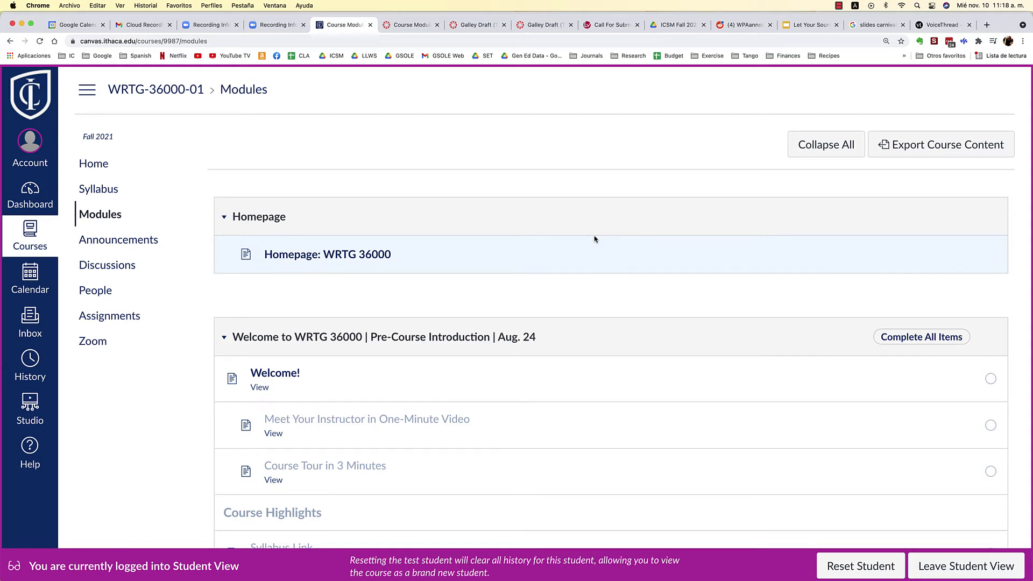
Open Week 13's VoiceThread Website item to reach the course's empty VoiceThread home.
scroll(595, 239, "down", 20)
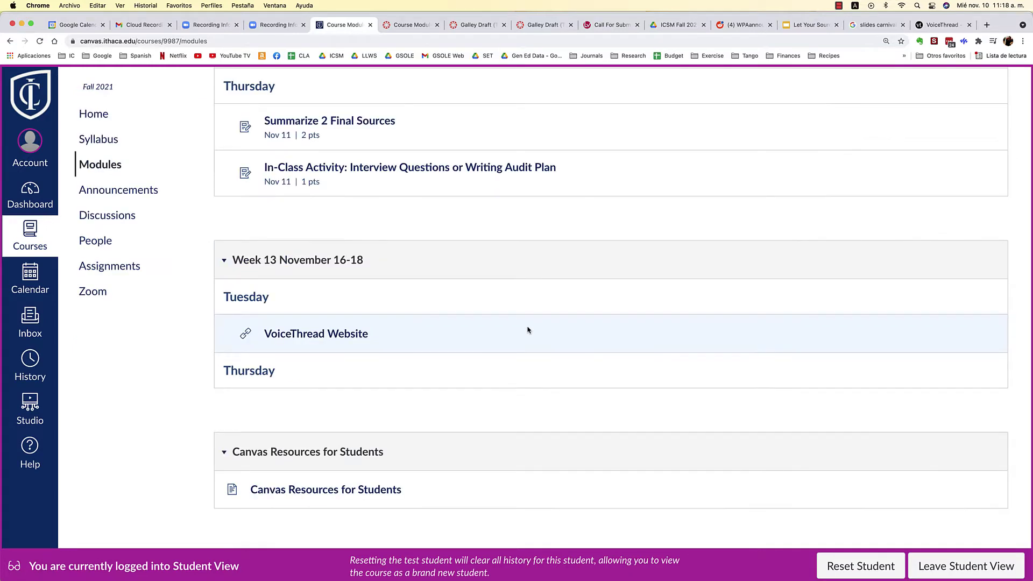
left_click(305, 338)
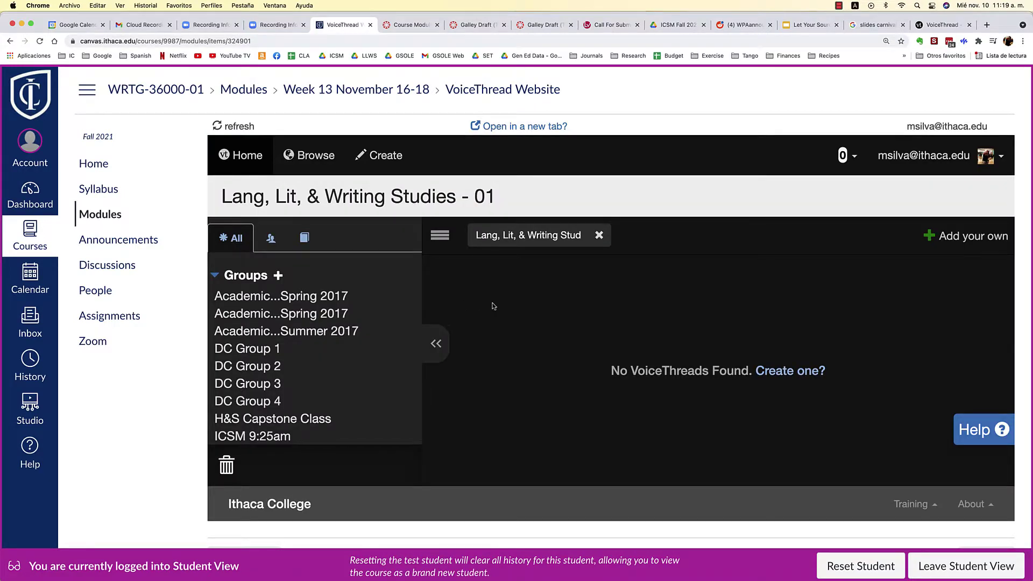
Create a new VoiceThread via Add your own and reveal the Add Media source options.
left_click(943, 239)
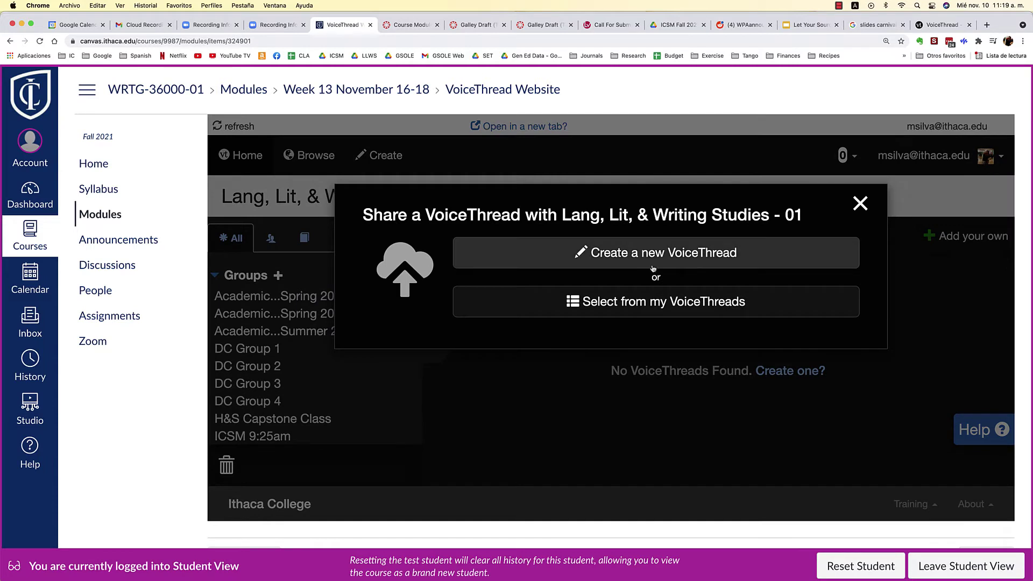
left_click(614, 254)
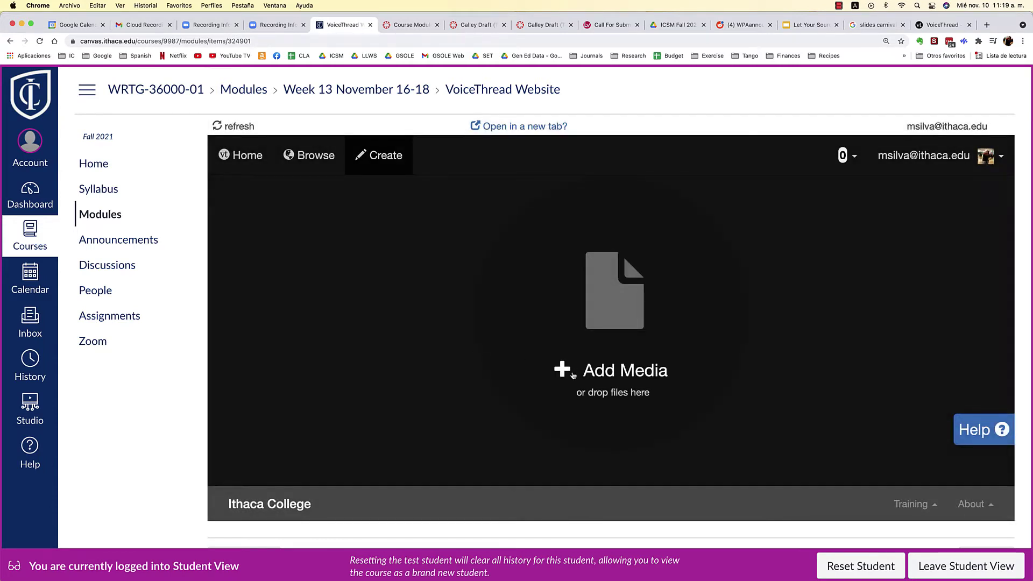
left_click(555, 373)
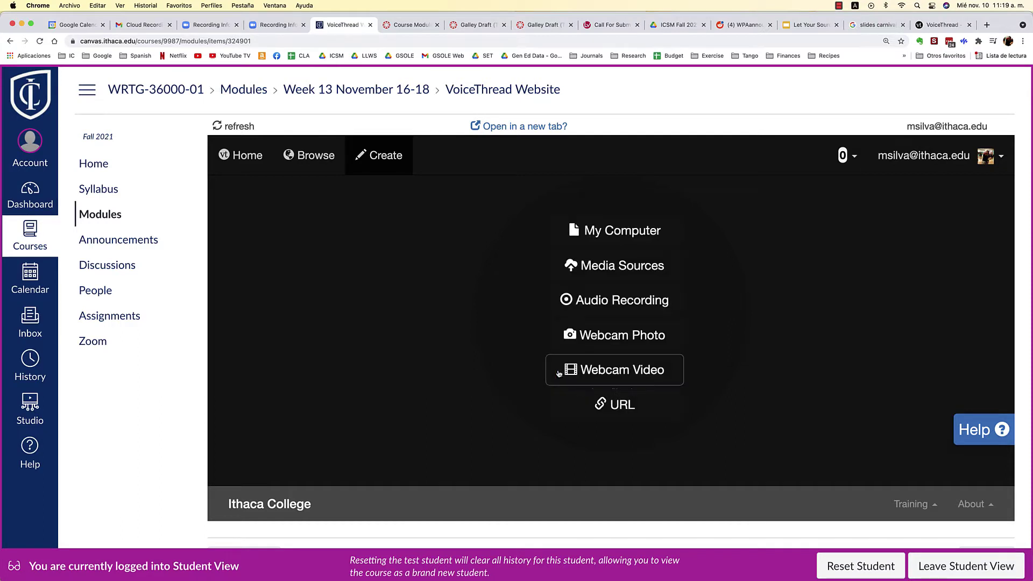
scroll(592, 229, "down", 1)
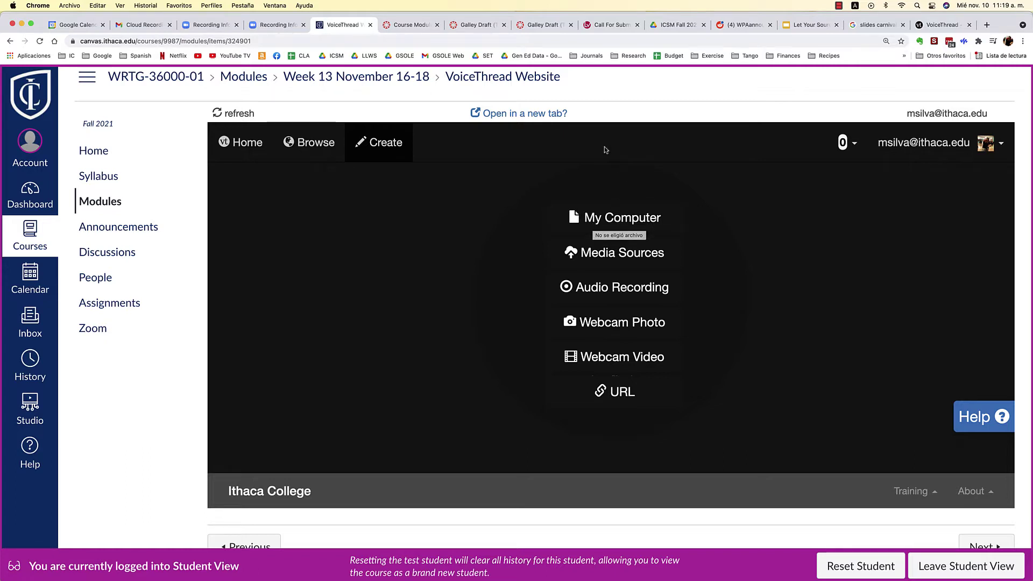
Pick SlidesCarnival's Cute Geometry education template and request its Google Slides copy.
left_click(850, 25)
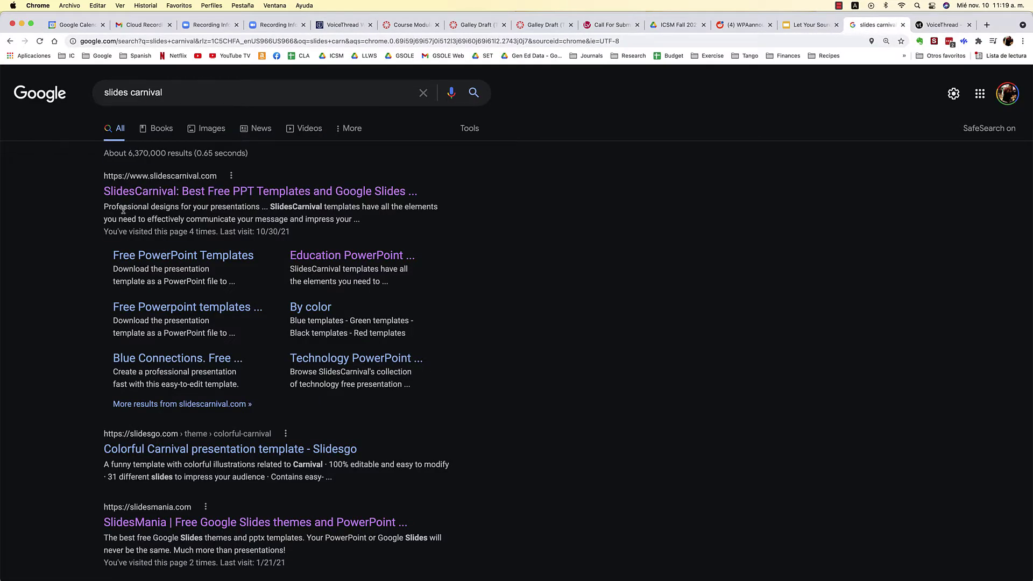
left_click(165, 196)
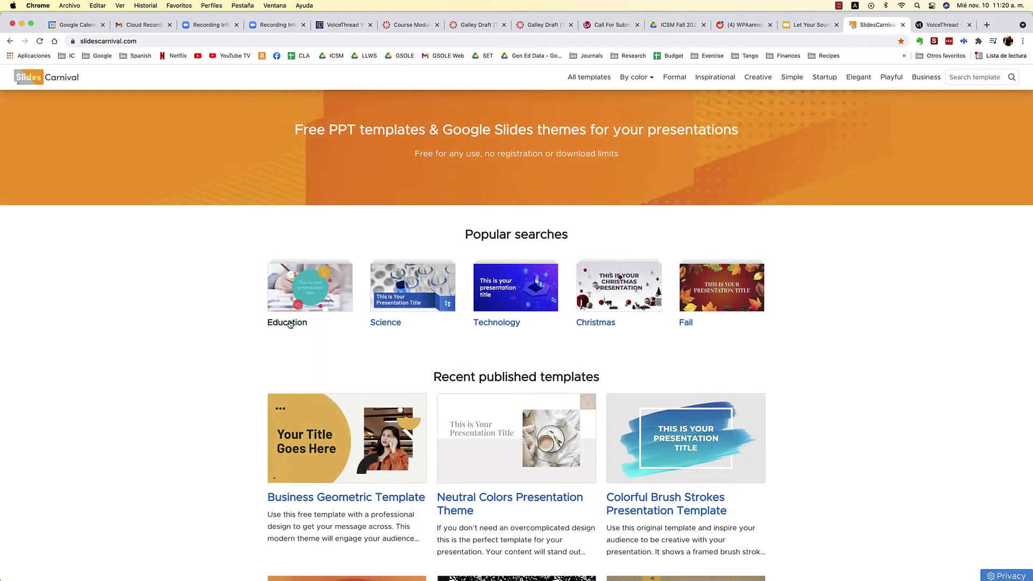
left_click(288, 323)
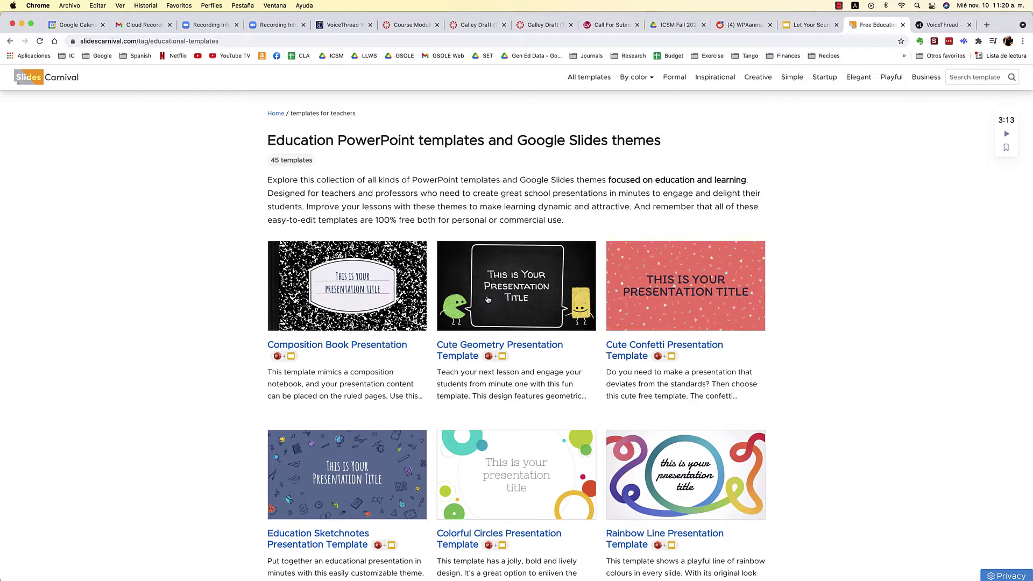
left_click(477, 350)
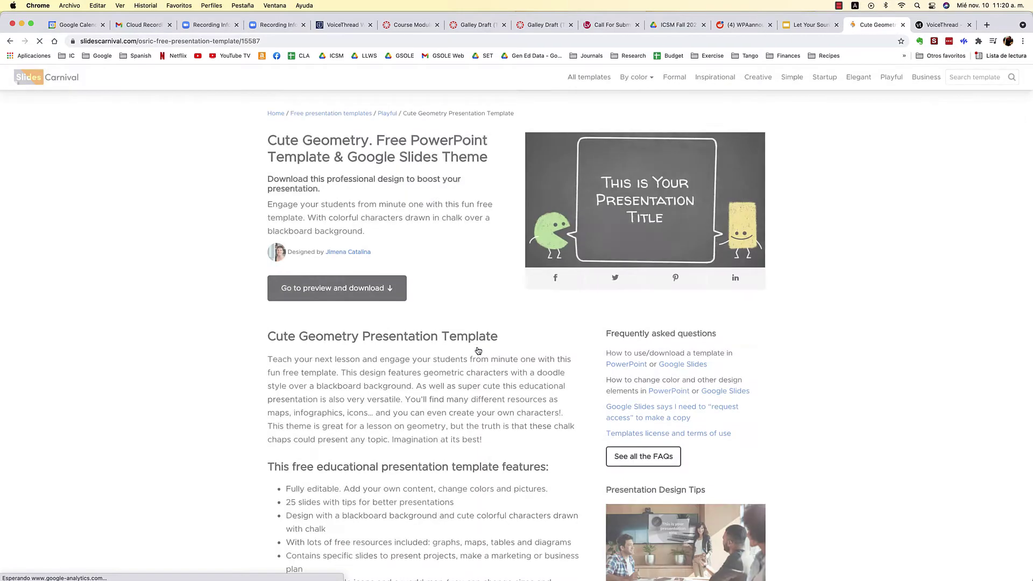
scroll(461, 334, "down", 2)
scroll(461, 334, "down", 10)
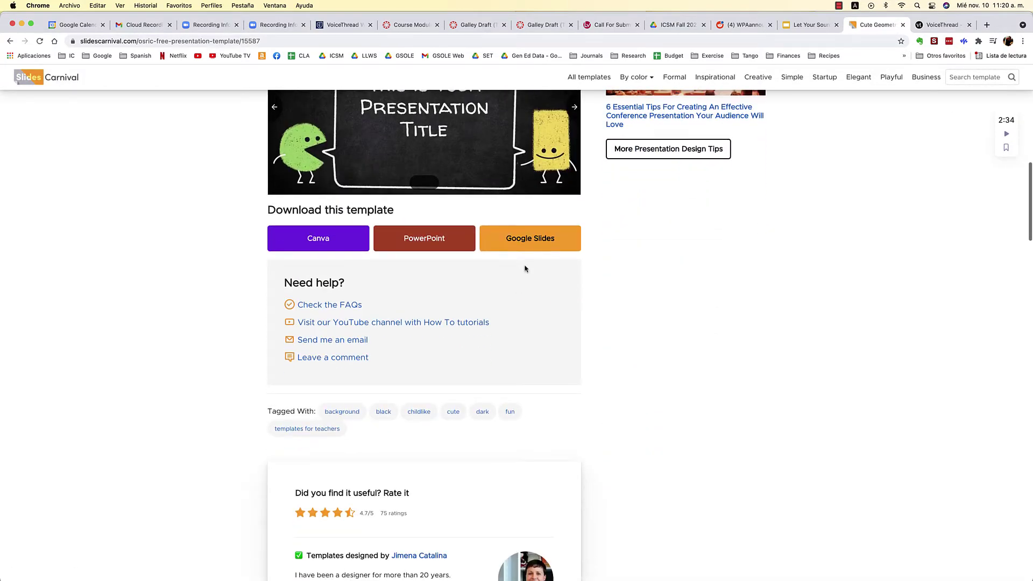
left_click(529, 243)
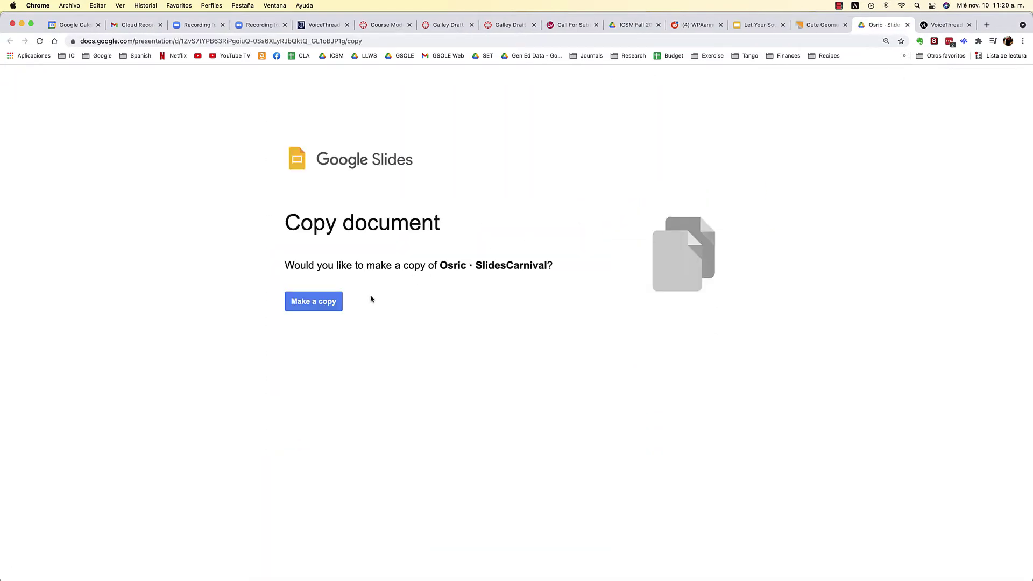
Make a copy of the Osric deck, leaving it in the default Drive folder.
left_click(303, 306)
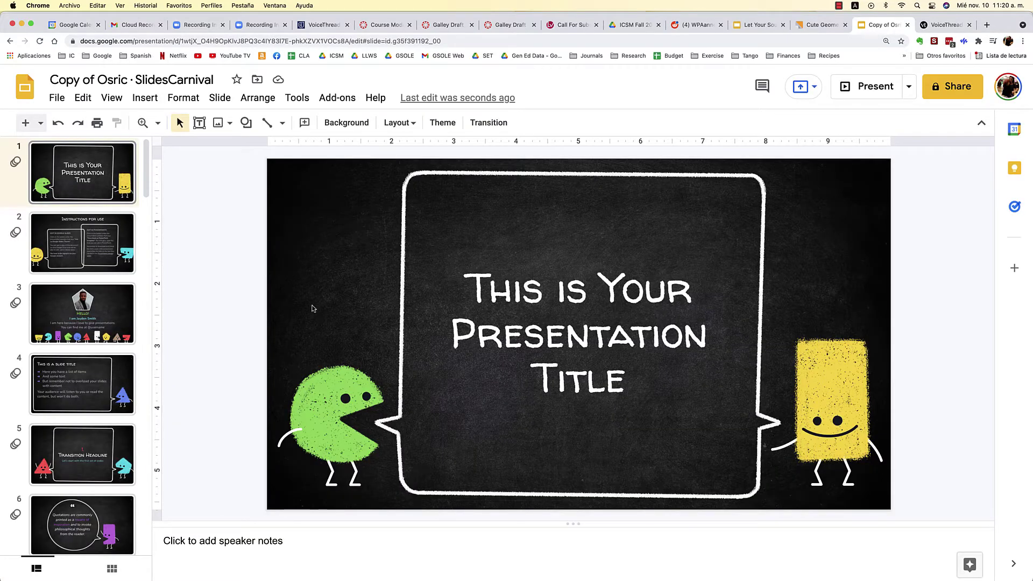
left_click(257, 79)
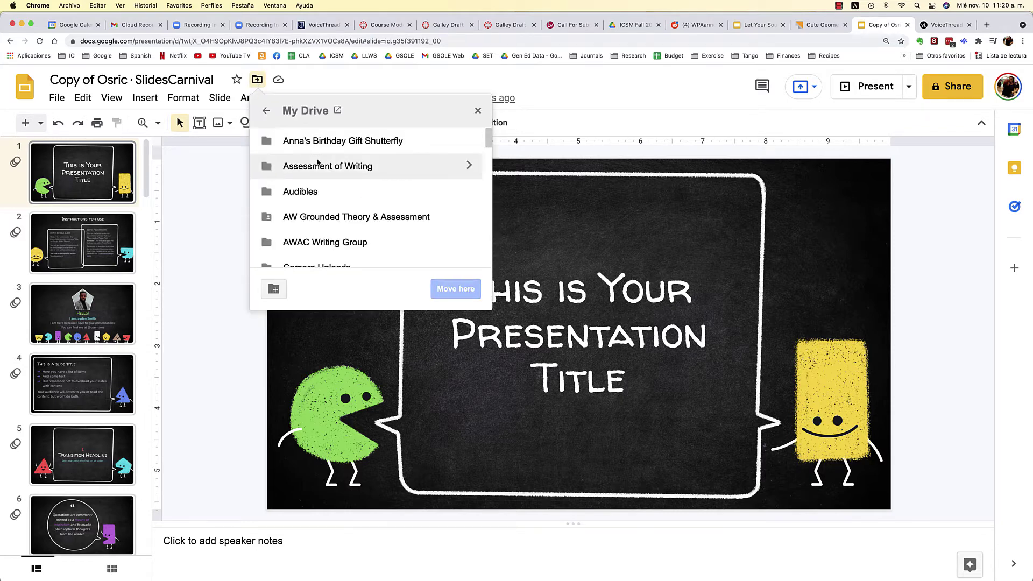
scroll(317, 162, "down", 3)
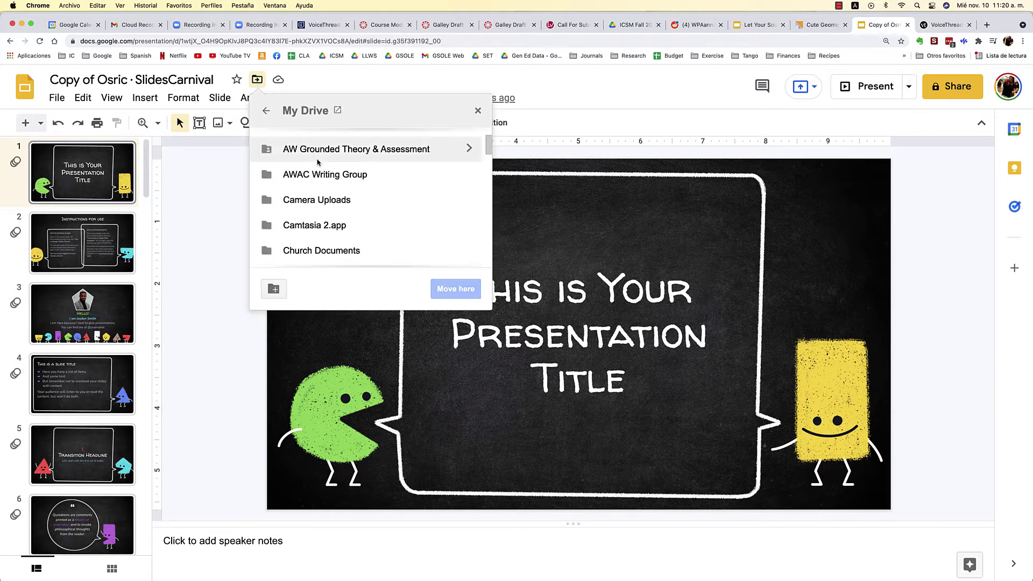
left_click(478, 112)
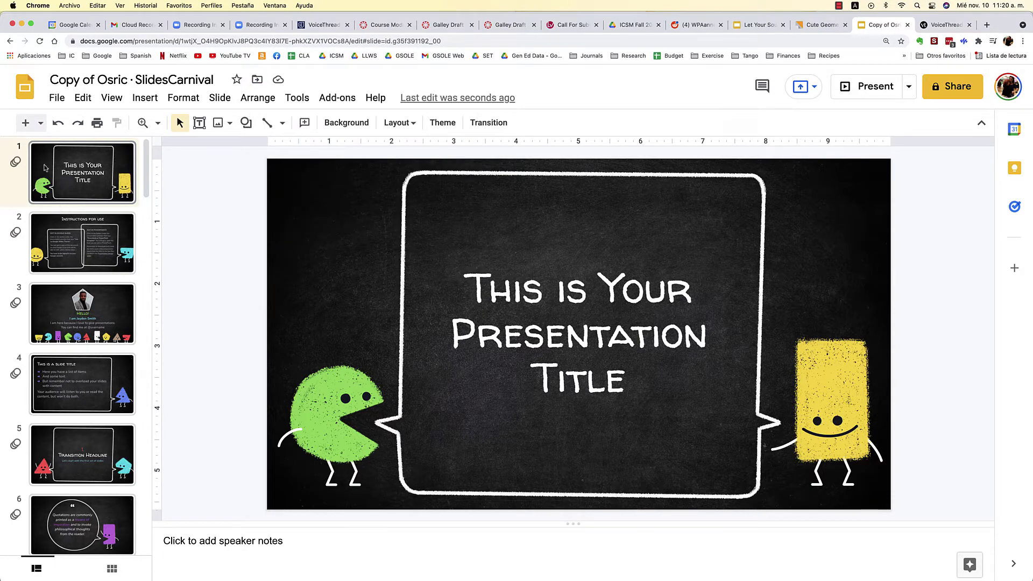
Download the copied deck as a Microsoft PowerPoint (.pptx) file.
left_click(57, 98)
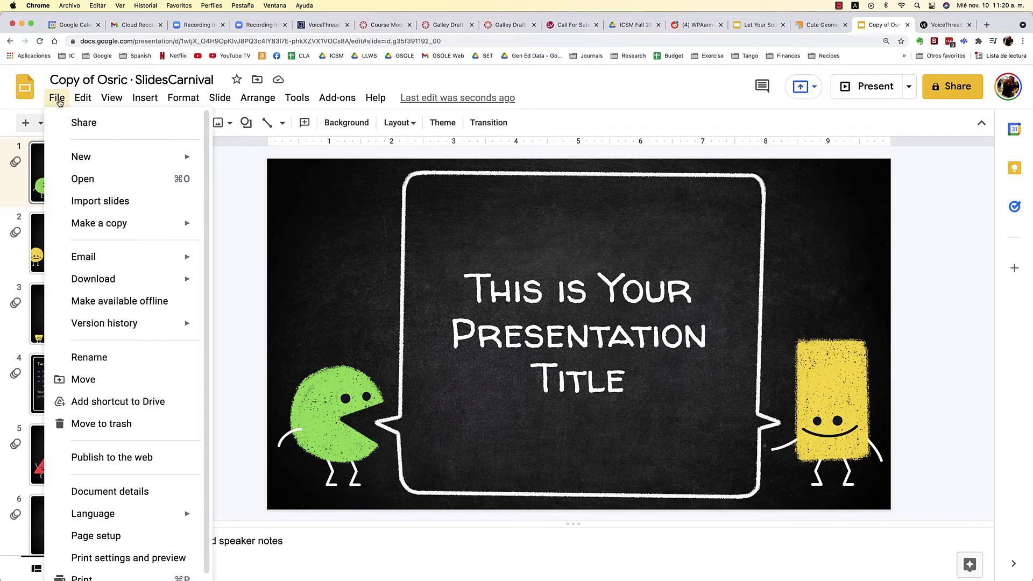
mouse_move(164, 281)
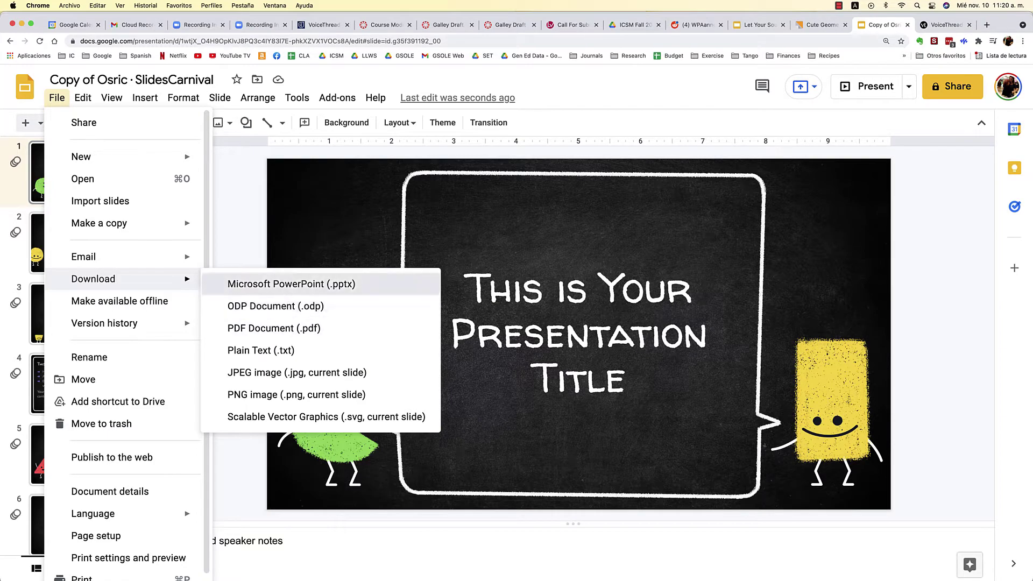
left_click(280, 285)
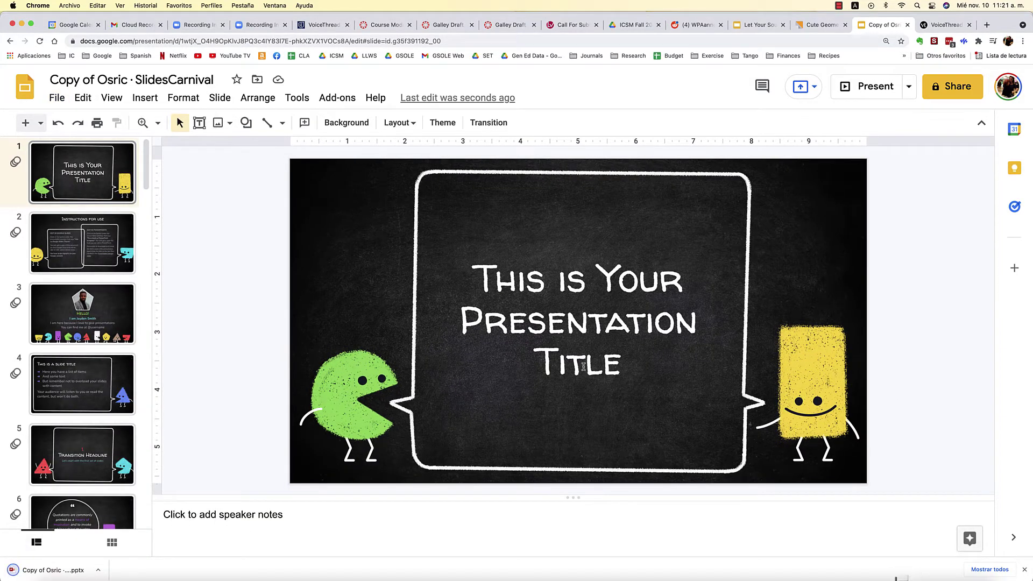
Upload the .pptx deck from My Computer and title the thread with the presenter's name.
left_click(317, 25)
left_click(606, 218)
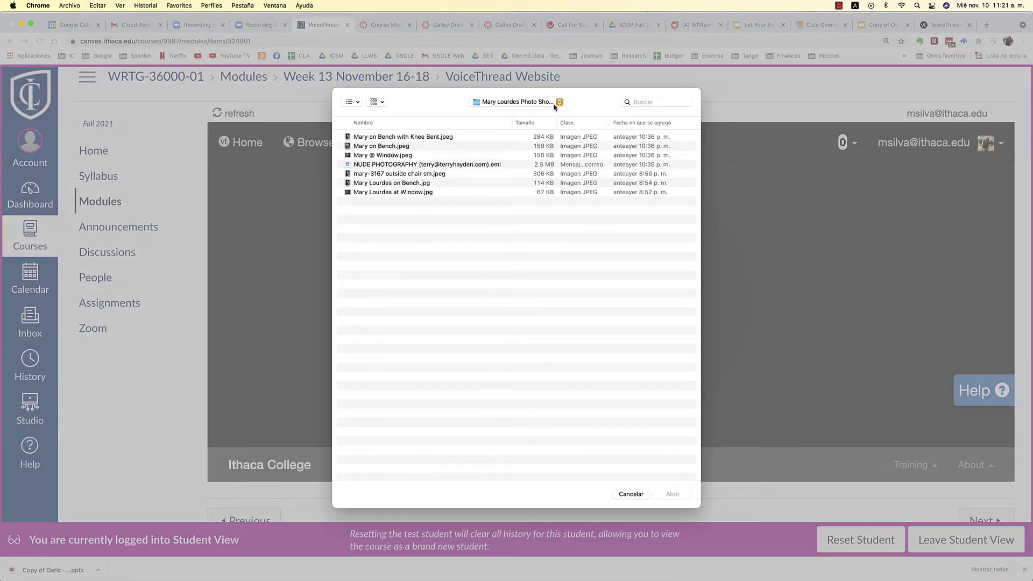
left_click(556, 104)
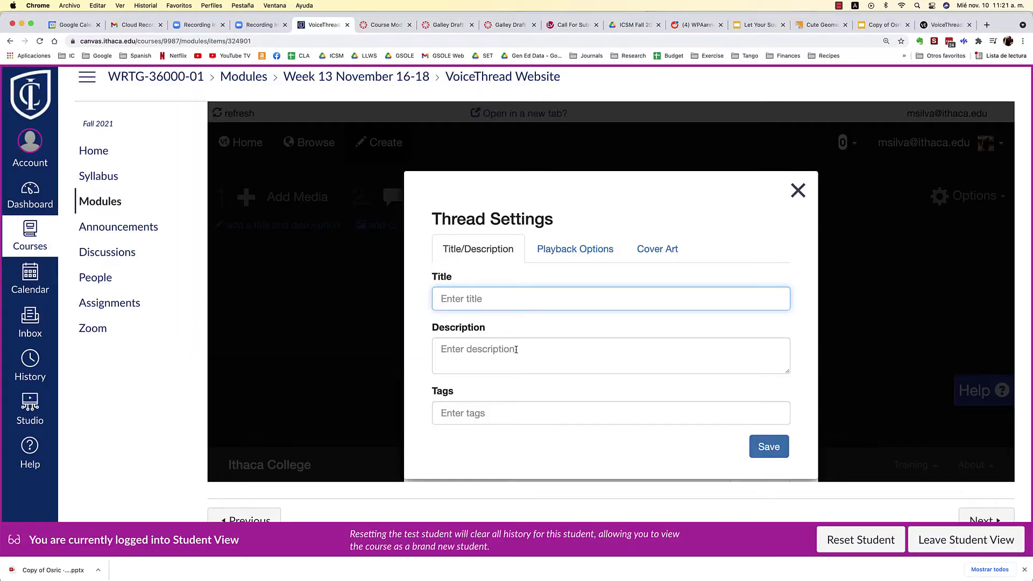
type("Mary Lourdes Anti-Racism Pedagogy in First-Year Writing Instruction")
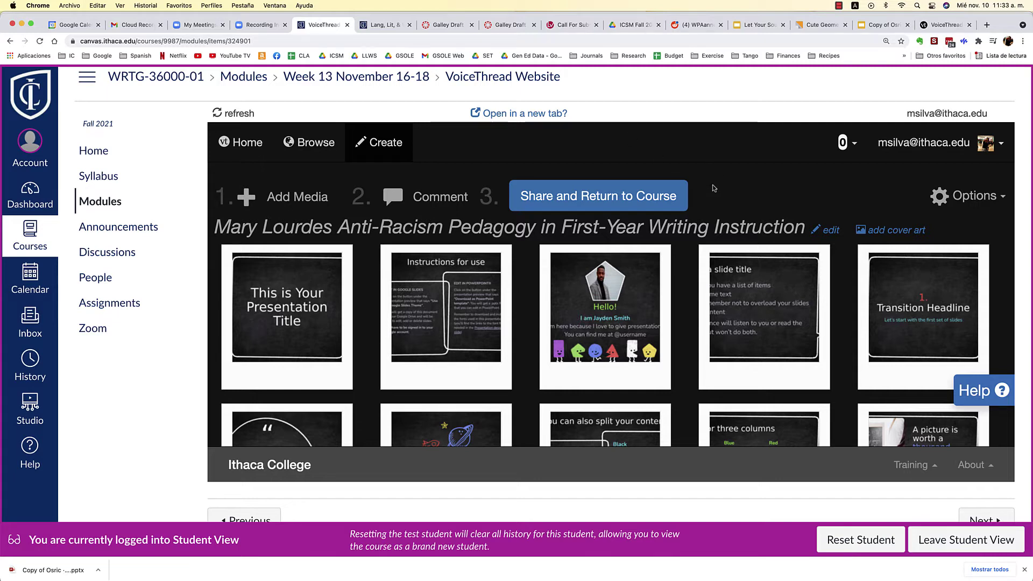
Scroll through the full uploaded Osric slide grid, then go to the Zoom meetings tab.
scroll(656, 318, "down", 4)
scroll(657, 318, "down", 15)
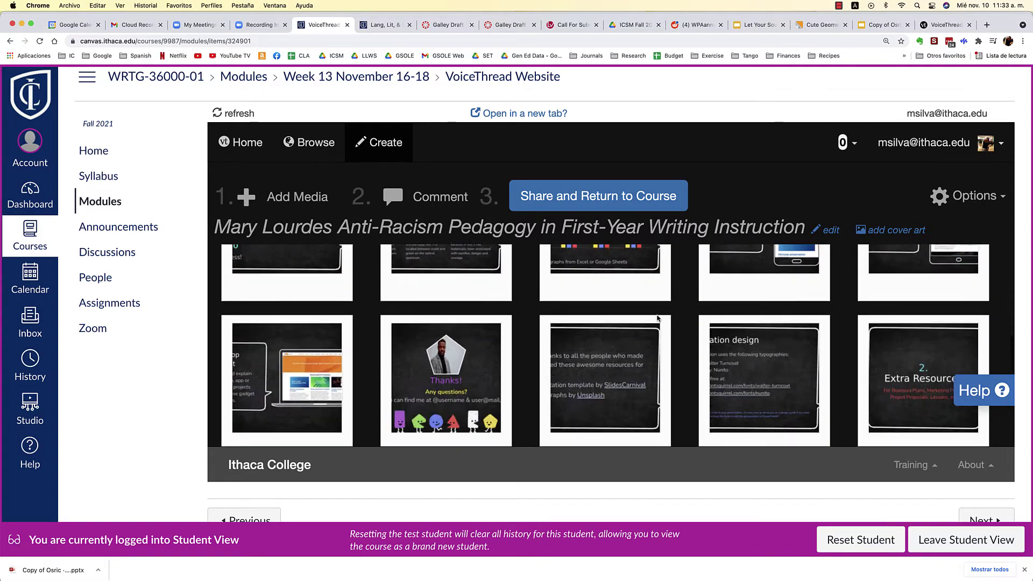
scroll(657, 318, "down", 1)
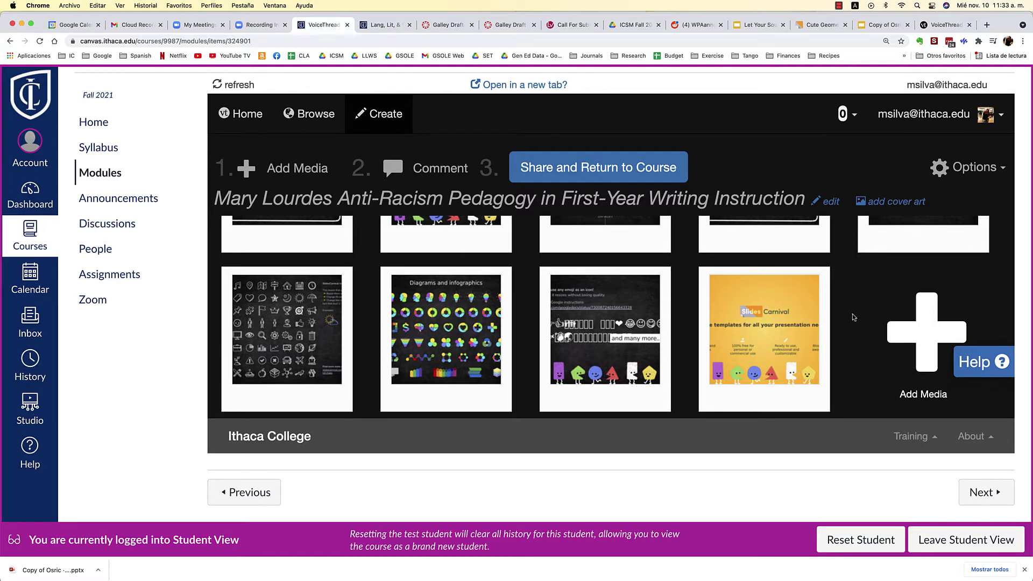
mouse_move(348, 345)
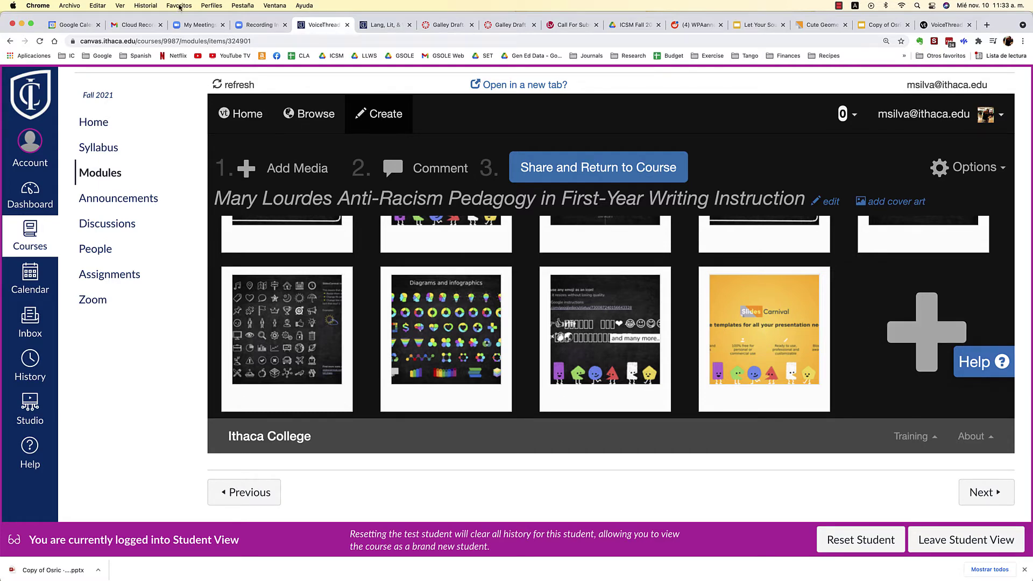
left_click(189, 25)
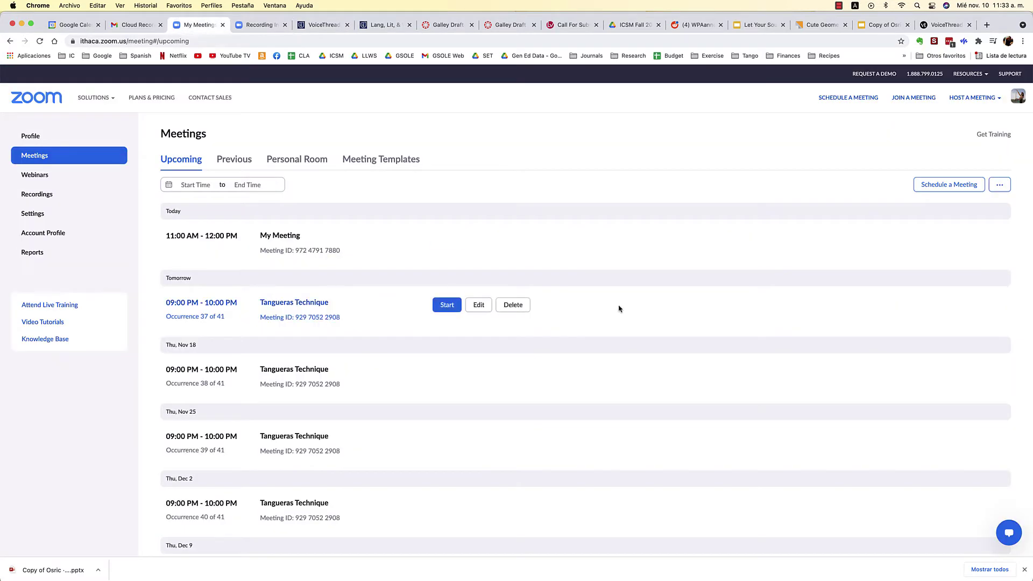
Schedule and save a new 'My Meeting' Zoom meeting and launch it in the Zoom app.
left_click(943, 186)
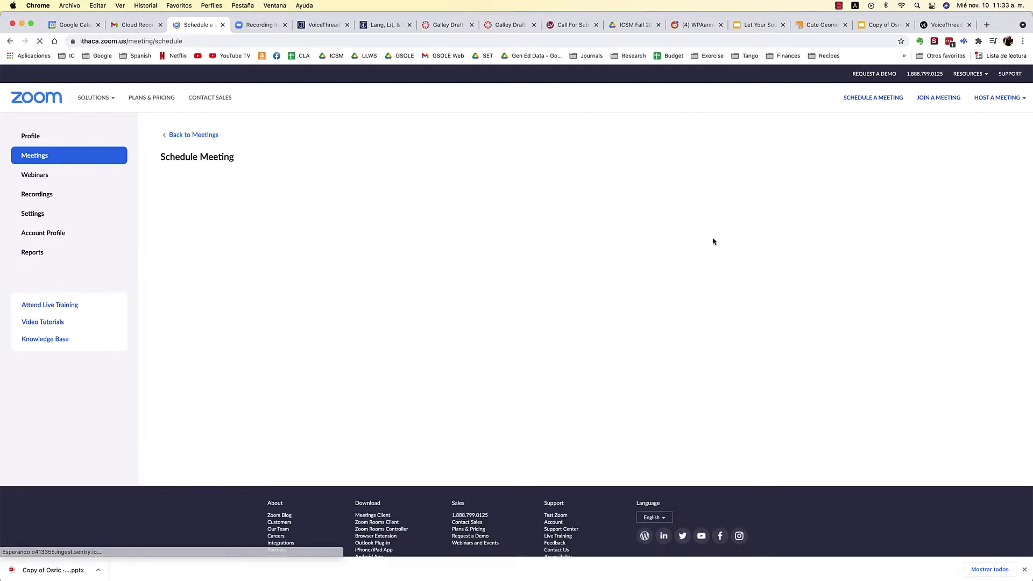
left_click(174, 537)
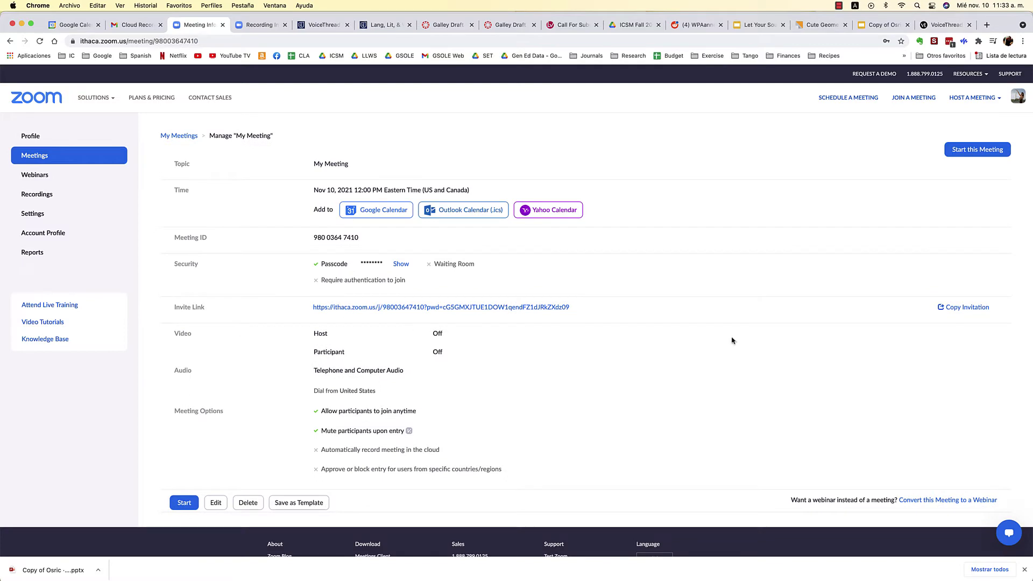
left_click(978, 151)
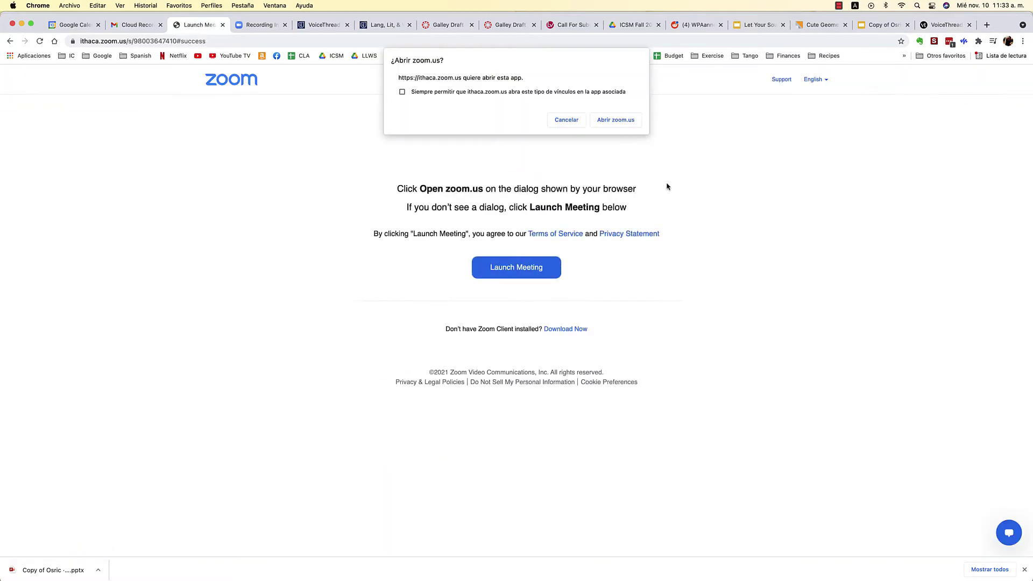
left_click(616, 119)
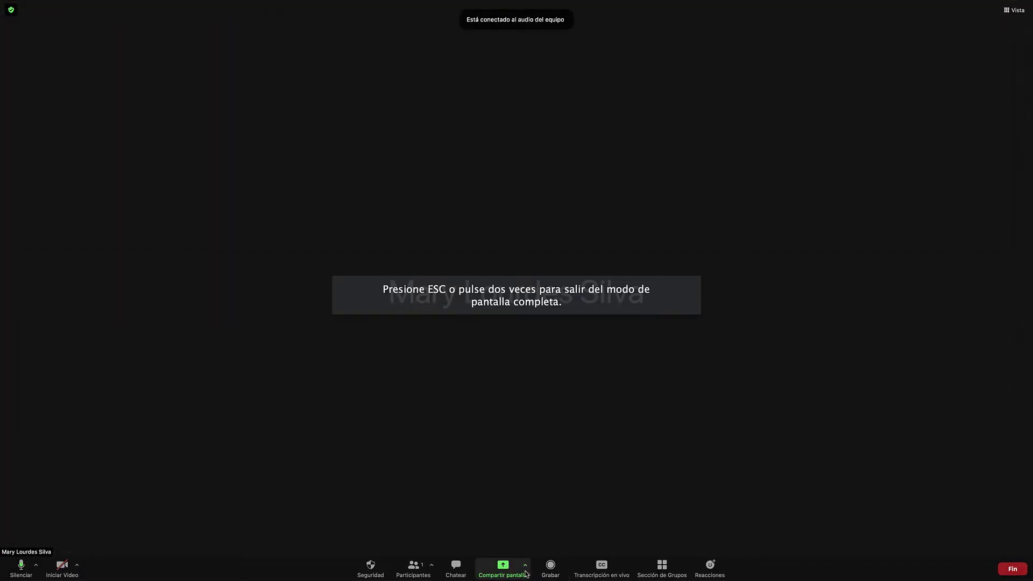
Start a cloud recording of the live Zoom meeting with Grabar.
left_click(551, 568)
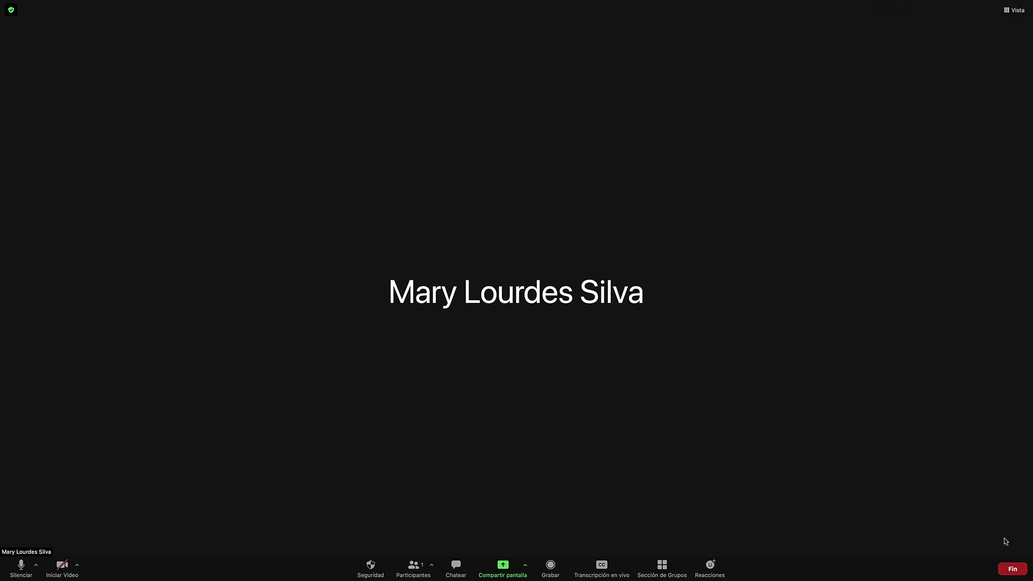
End the Zoom meeting for everyone and view its cloud recording page.
left_click(1012, 569)
left_click(974, 523)
left_click(243, 26)
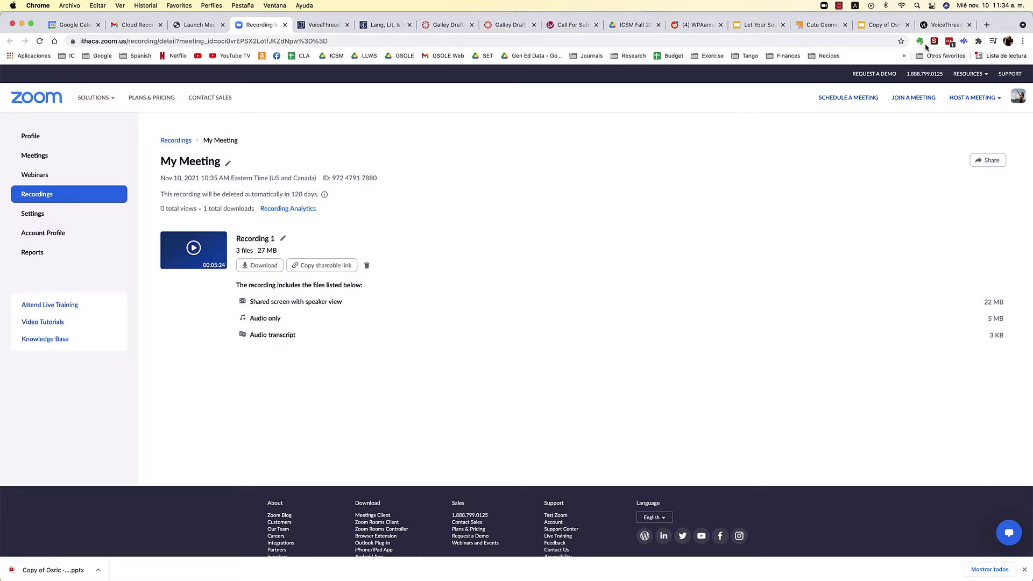
Return through the VoiceThread and Canvas tabs to the VoiceThread module.
left_click(941, 25)
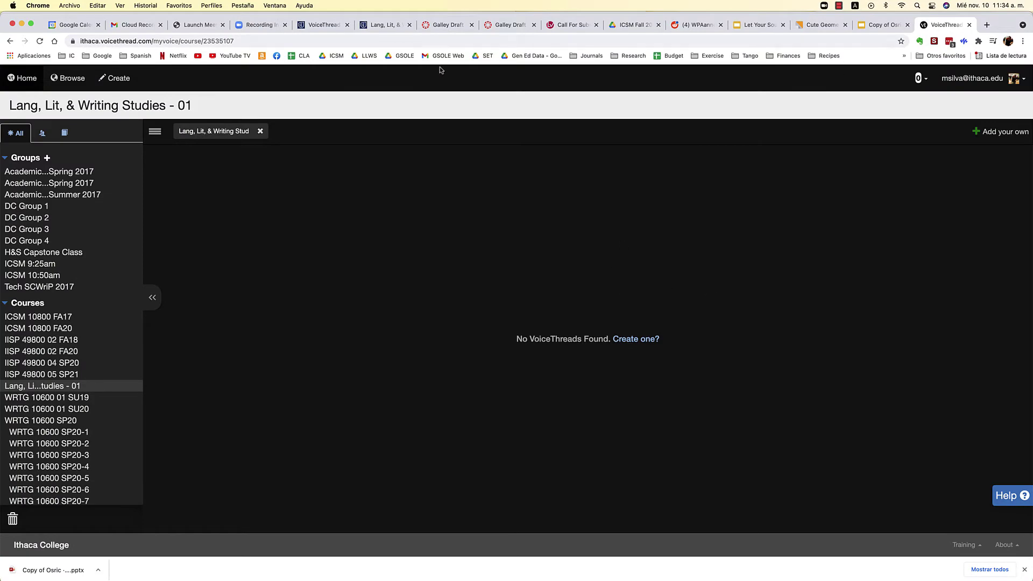
left_click(368, 28)
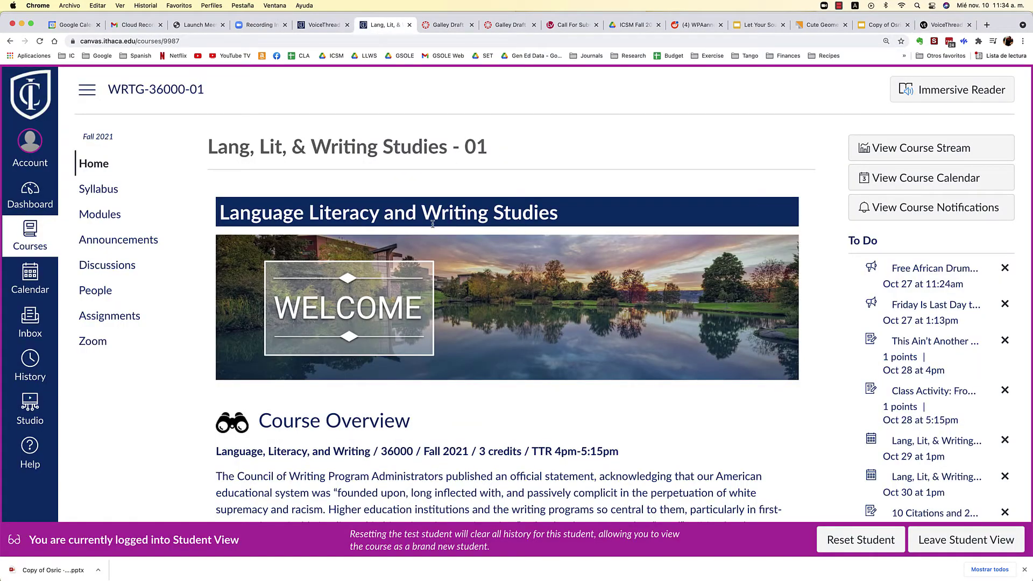
left_click(321, 25)
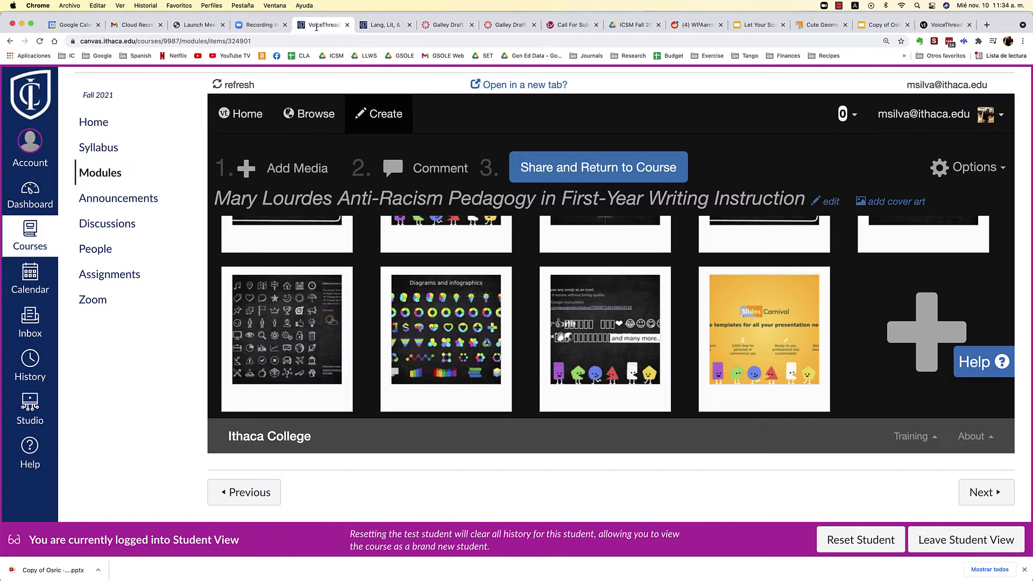
Add a file from My Computer and drag its tile right after the Thanks! slide.
left_click(913, 337)
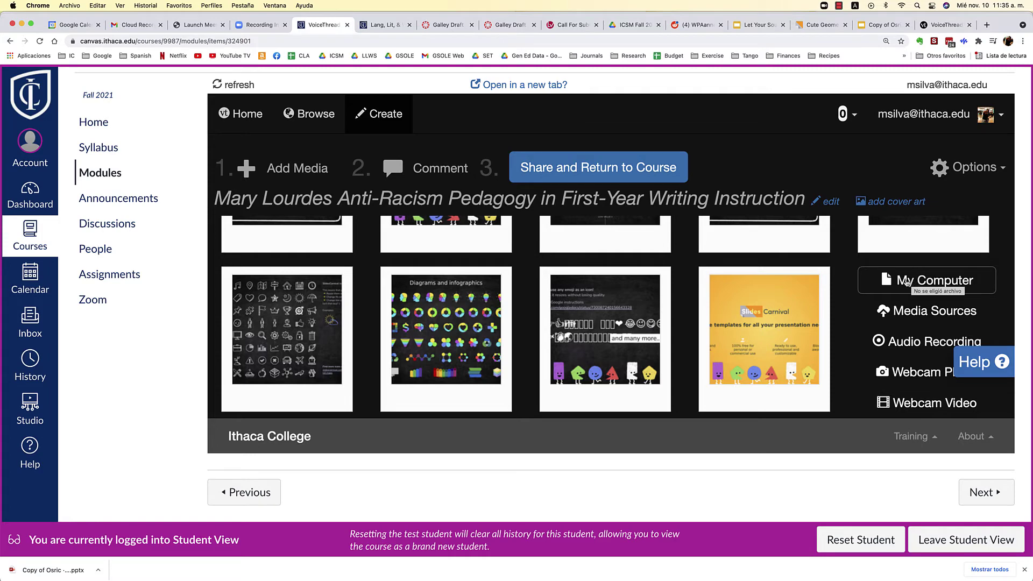
left_click(900, 284)
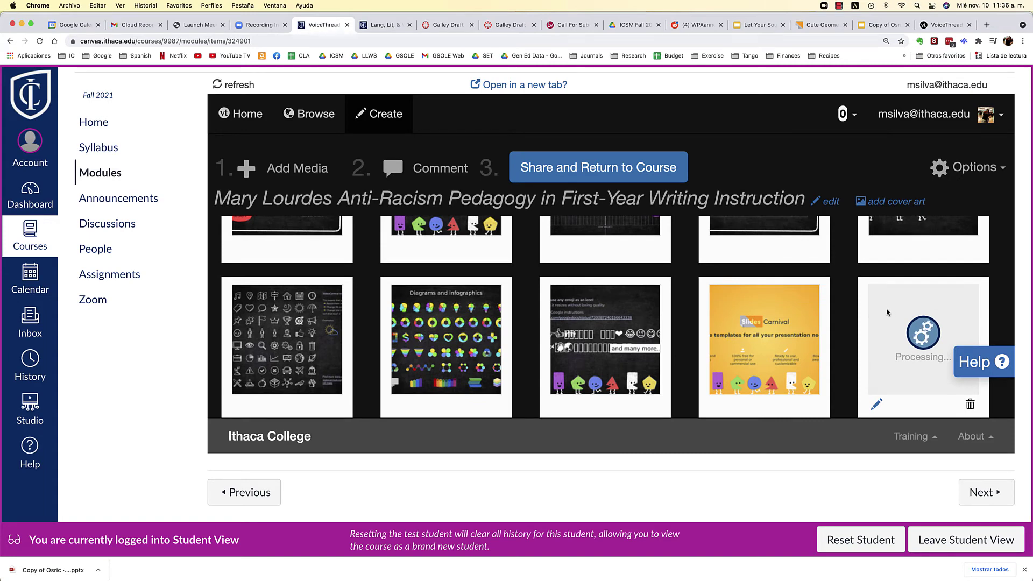
left_click_drag(886, 312, 646, 268)
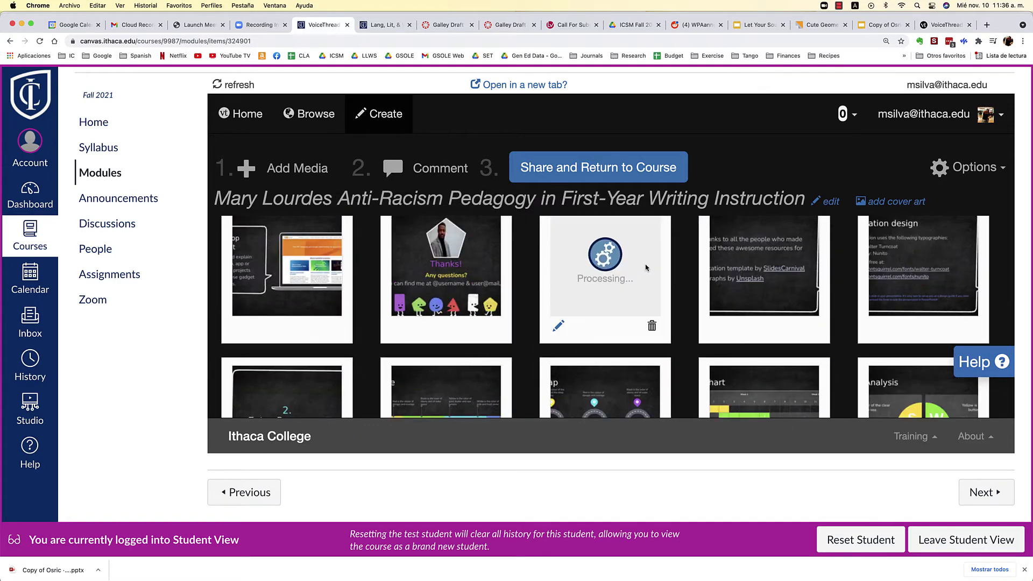
scroll(603, 283, "up", 3)
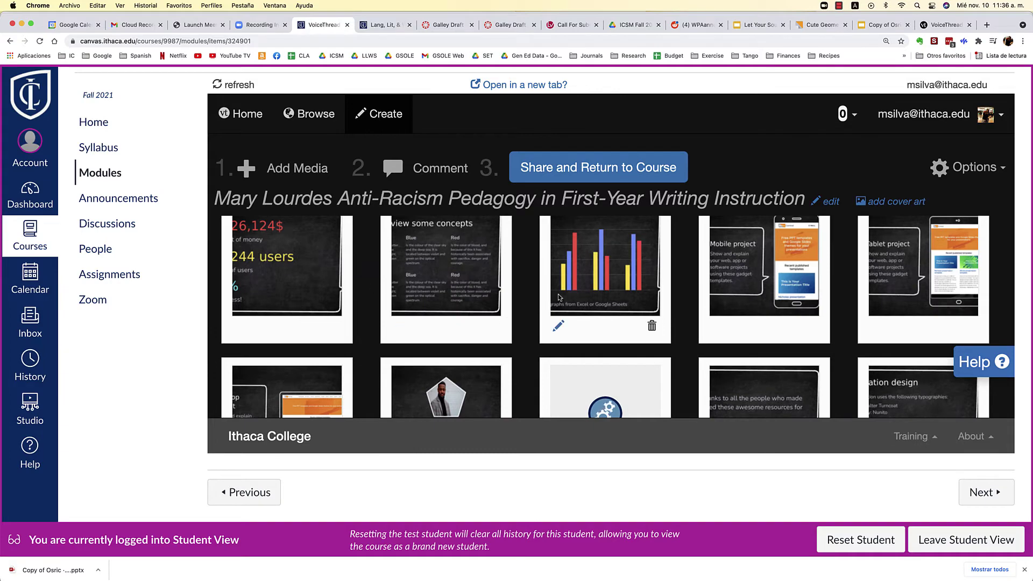
scroll(393, 347, "down", 3)
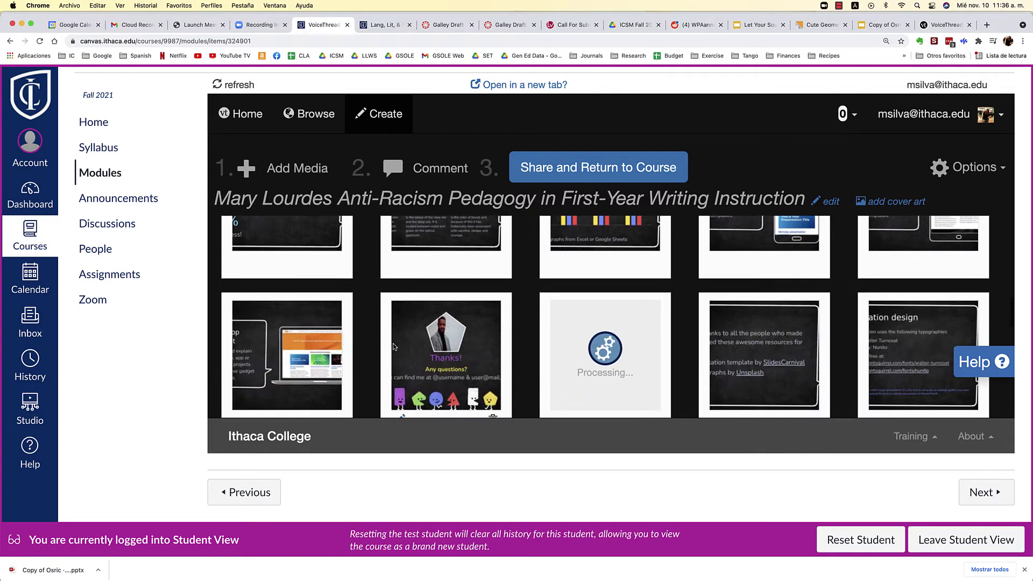
scroll(415, 350, "down", 1)
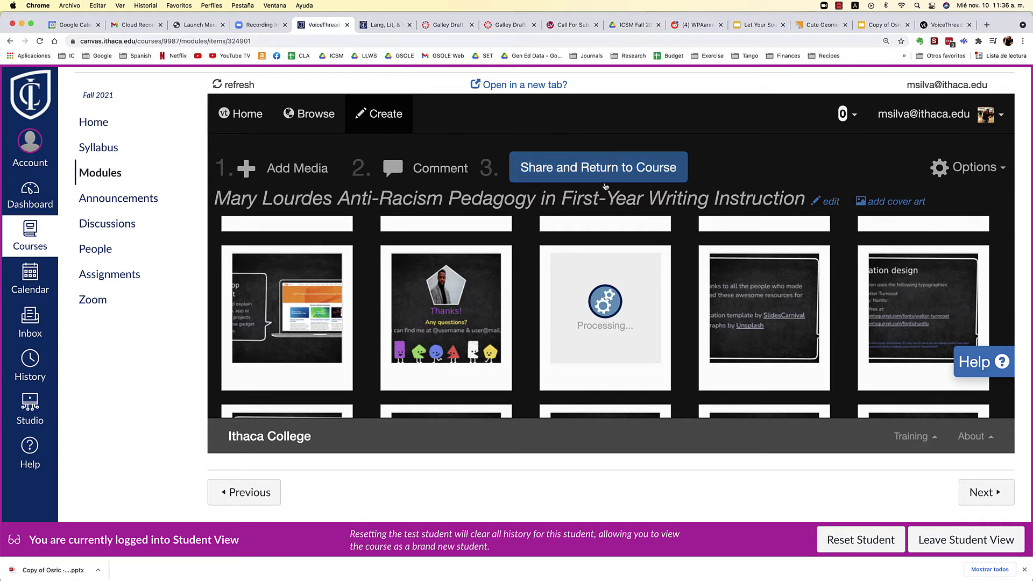
Submit the anti-racism pedagogy thread to the Lang, Lit, & Writing Studies - 01 course.
left_click(575, 169)
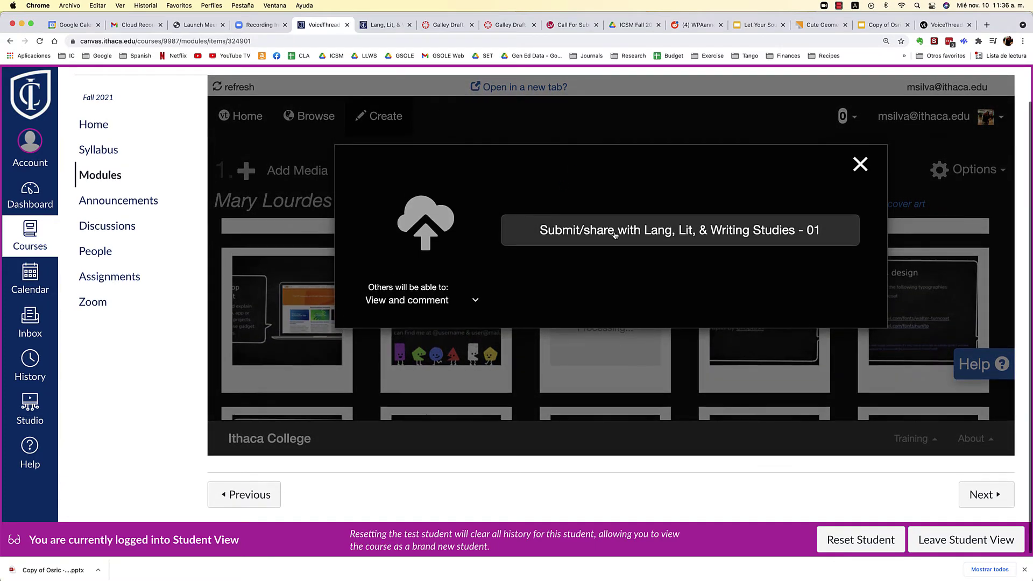
left_click(615, 234)
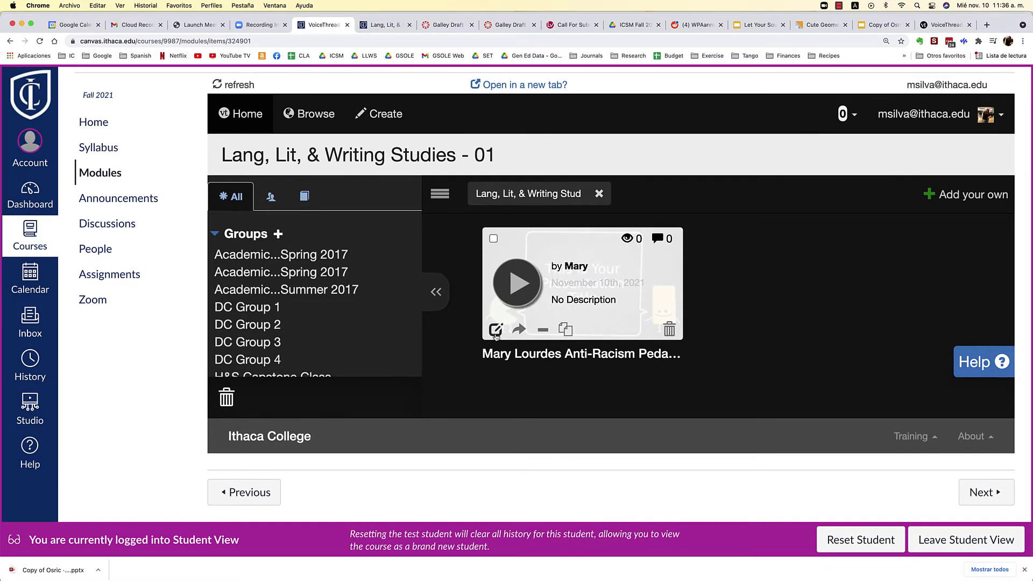
Open the thread in the viewer, pause playback, and go back to slide 1, 'This is Your Presentation Title'.
left_click(597, 301)
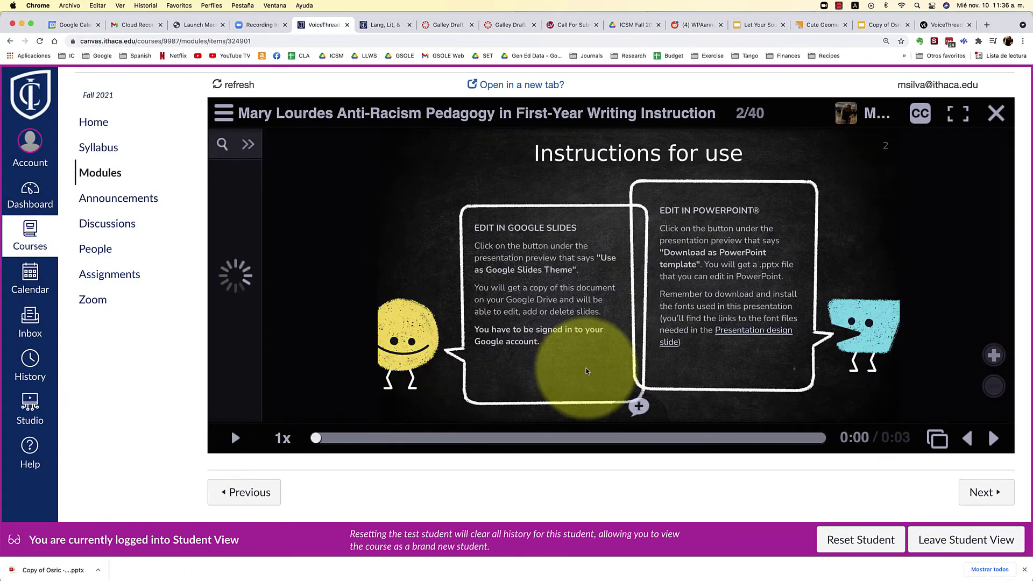
left_click(235, 437)
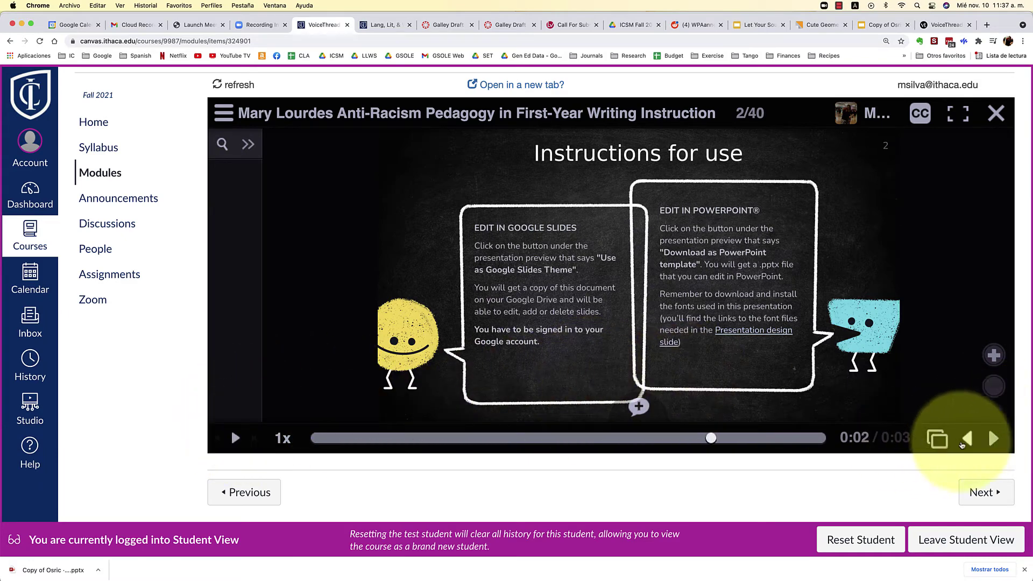
left_click(967, 441)
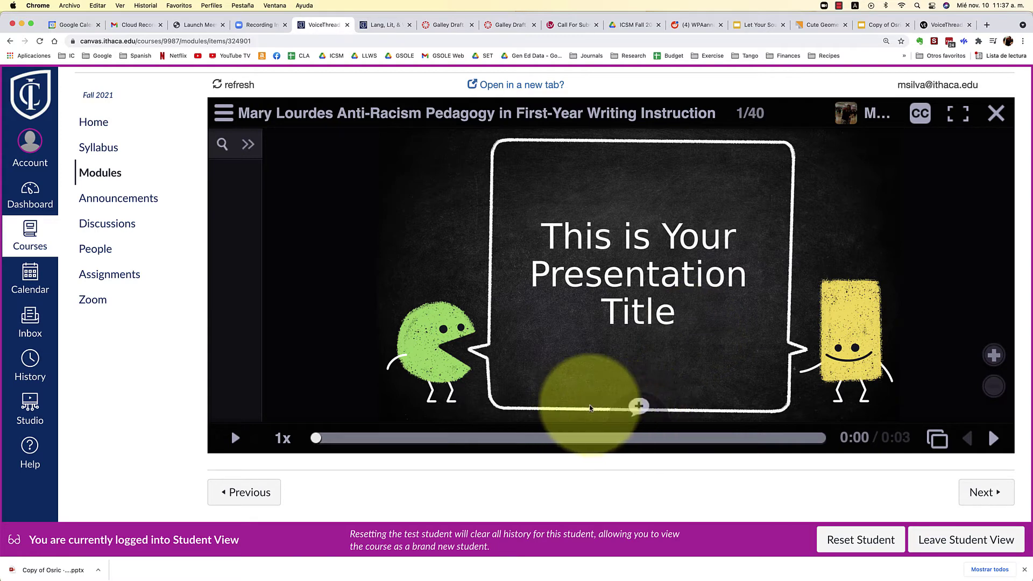
Start a voice comment and mark the title and Instructions for use slides in red.
left_click(640, 409)
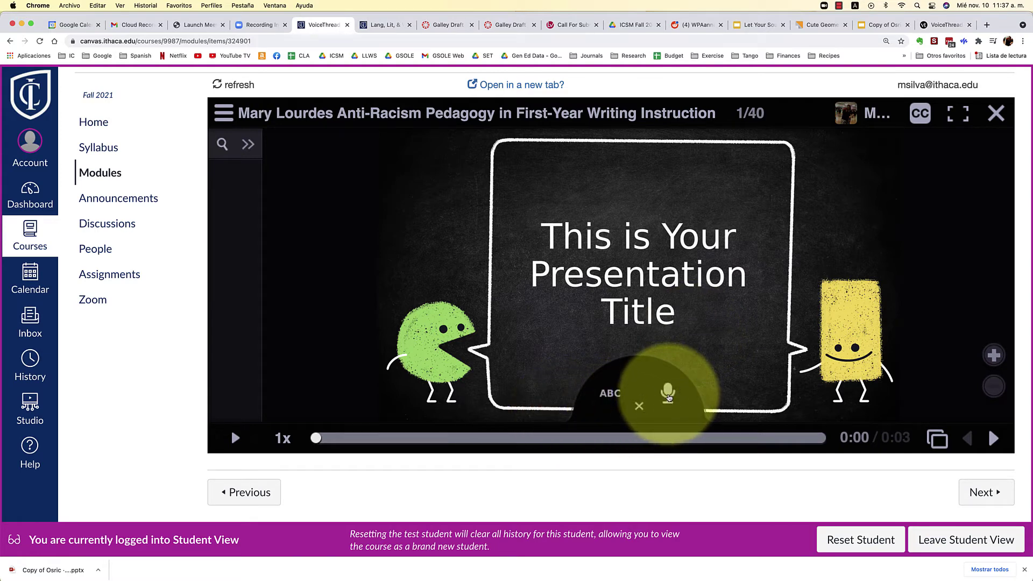
left_click(668, 393)
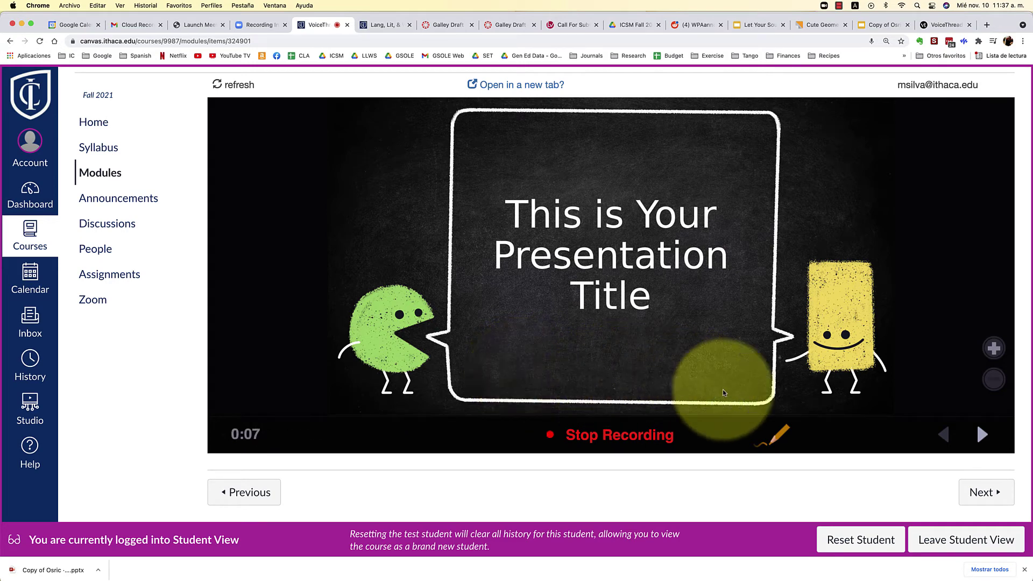
left_click(776, 442)
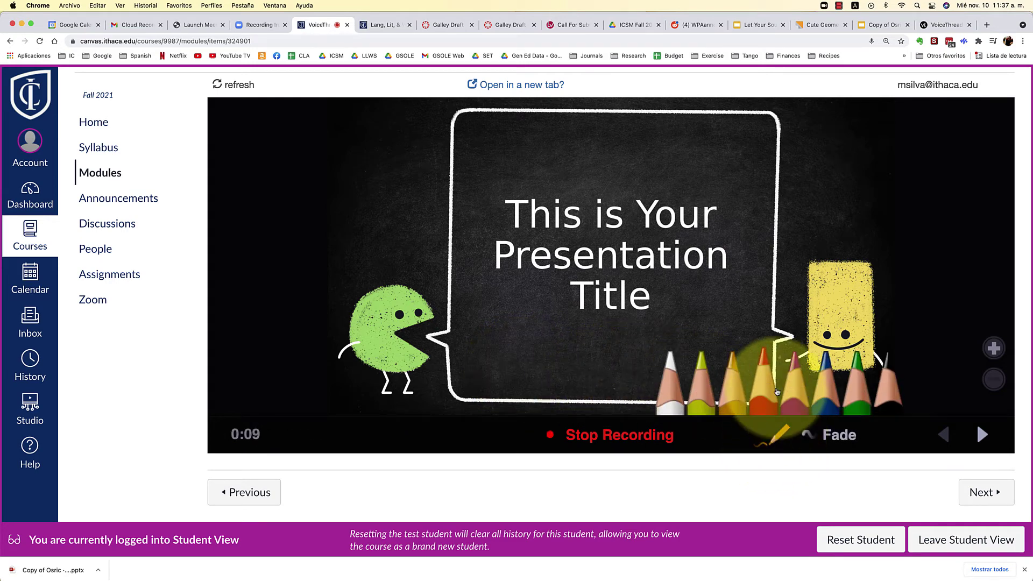
left_click(762, 379)
mouse_move(626, 161)
left_mouse_down()
mouse_move(673, 161)
mouse_move(688, 356)
mouse_move(555, 354)
left_mouse_up()
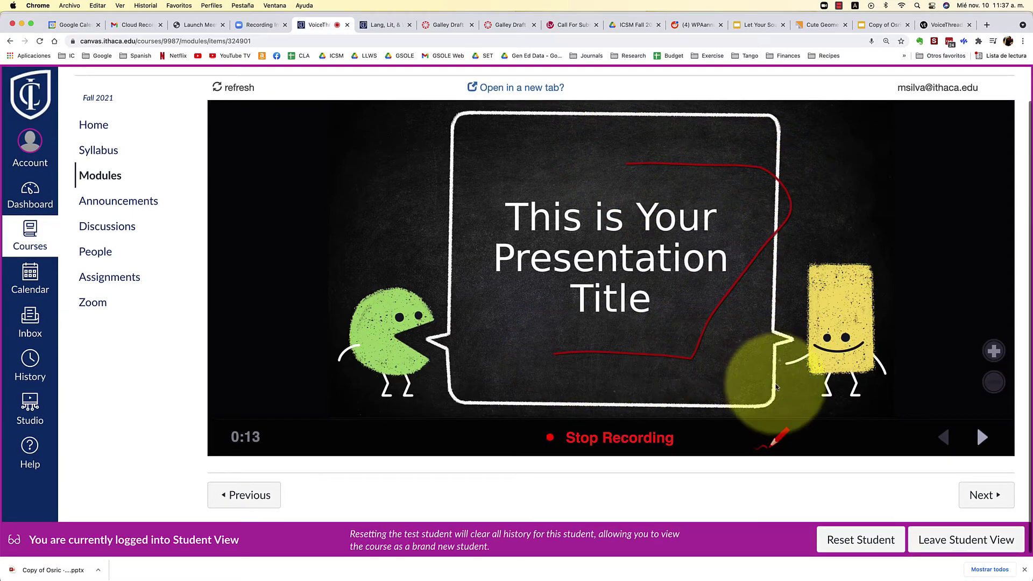
scroll(930, 430, "up", 2)
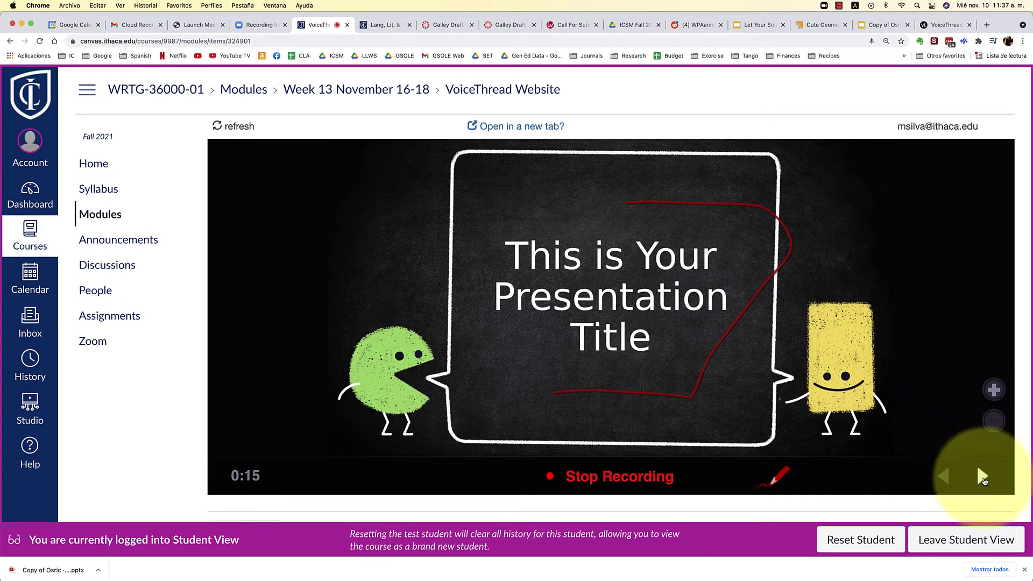
left_click(982, 477)
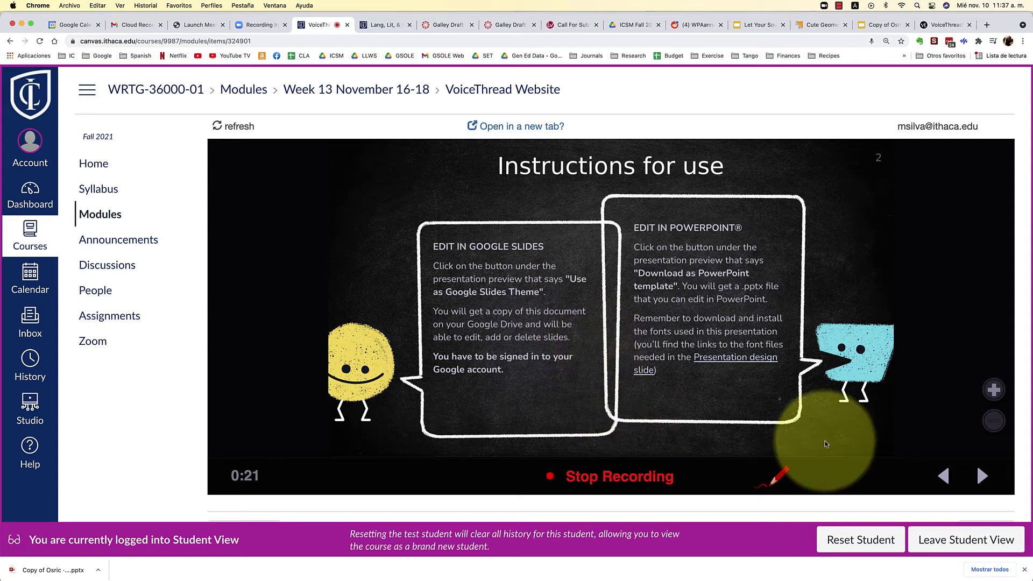
mouse_move(642, 213)
left_mouse_down()
mouse_move(583, 413)
mouse_move(764, 396)
left_mouse_up()
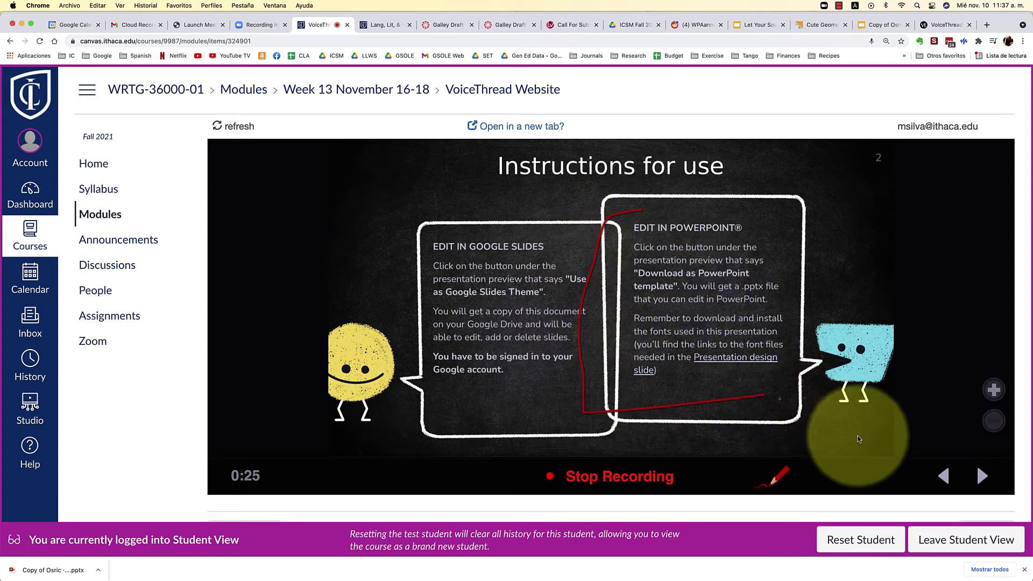
Return to the title slide, then step through the template slides to the video slide.
left_click(943, 478)
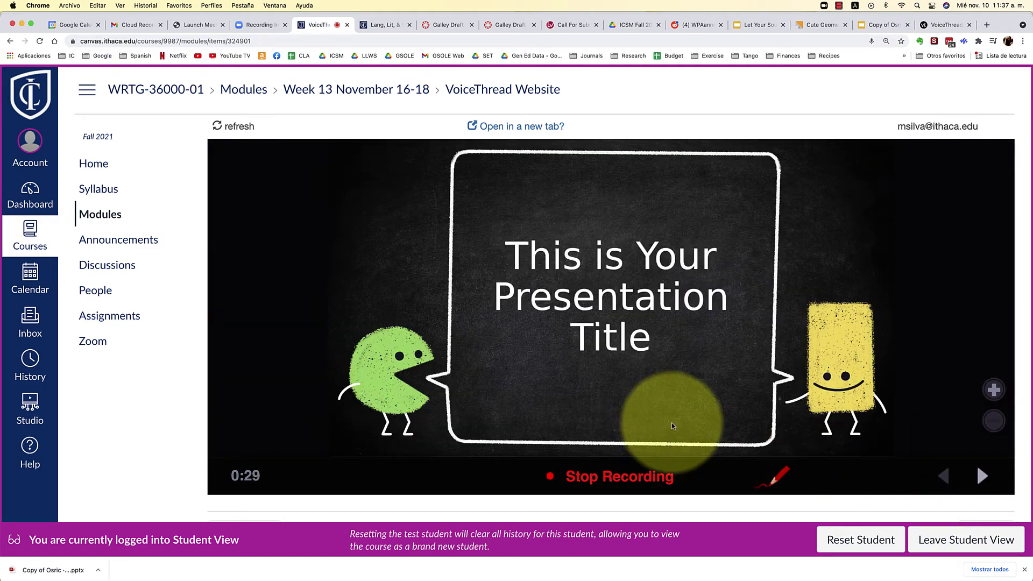
left_click(981, 478)
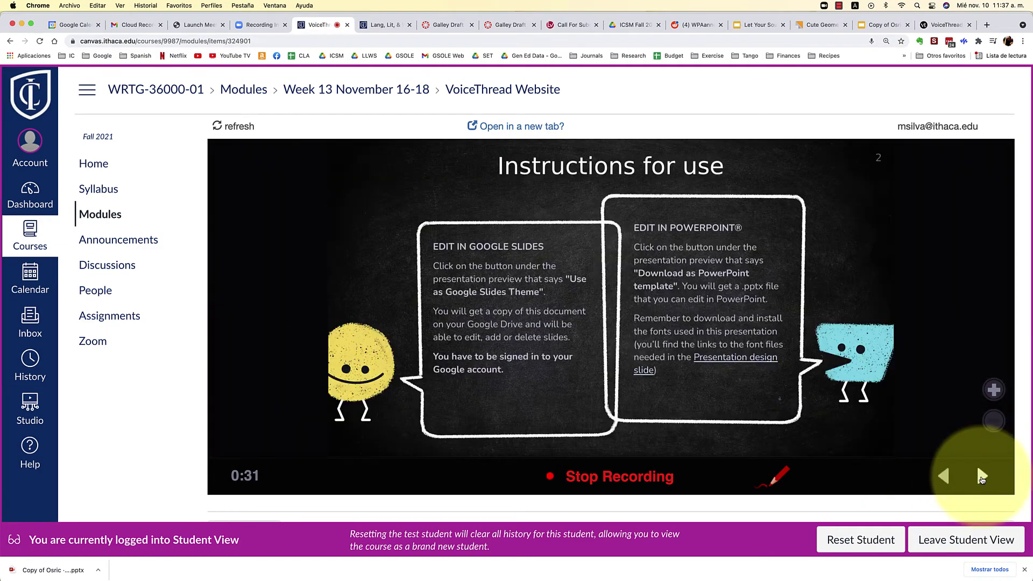
left_click(981, 478)
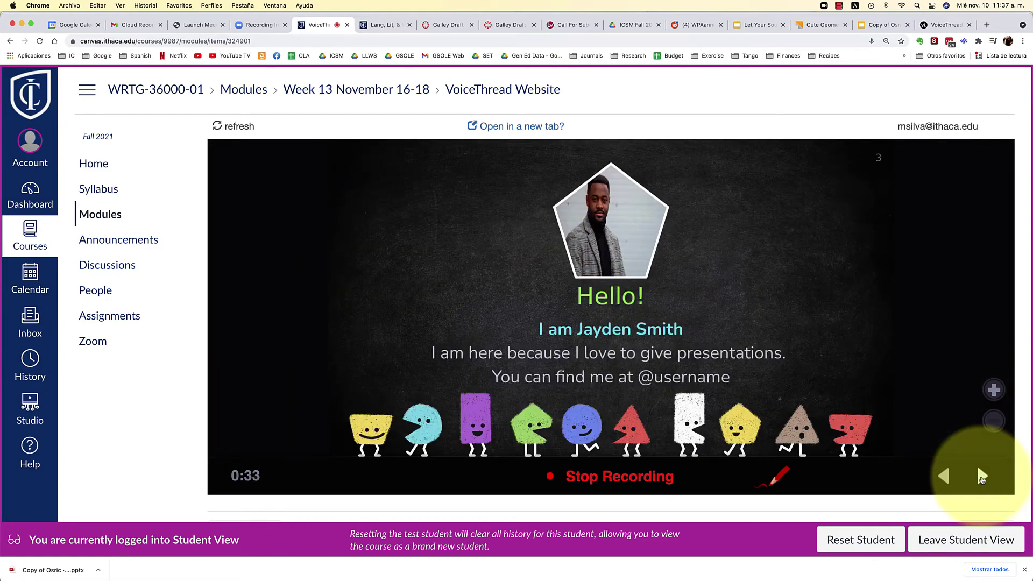
left_click(981, 478)
left_click(981, 478)
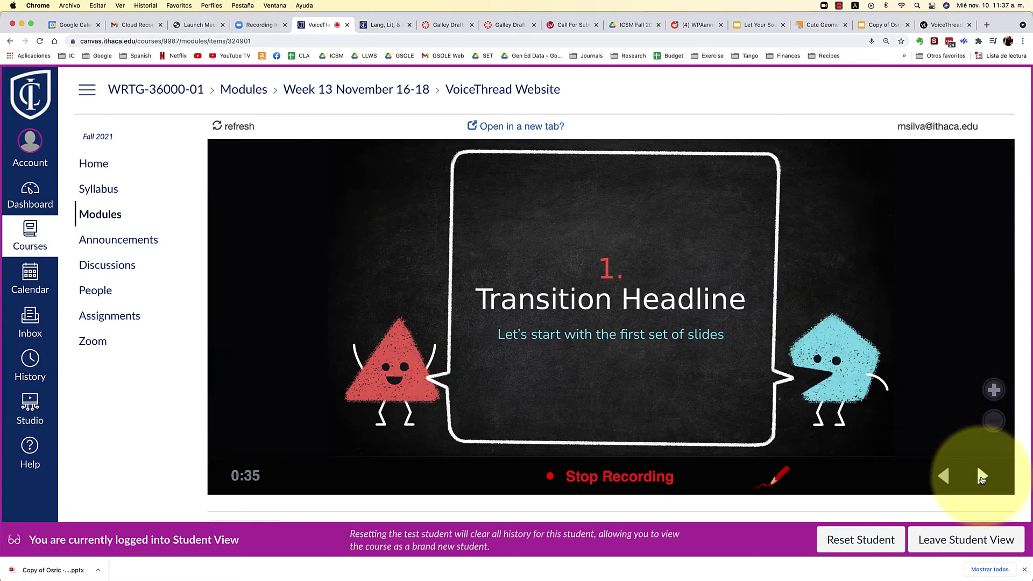
left_click(981, 478)
left_click(981, 478)
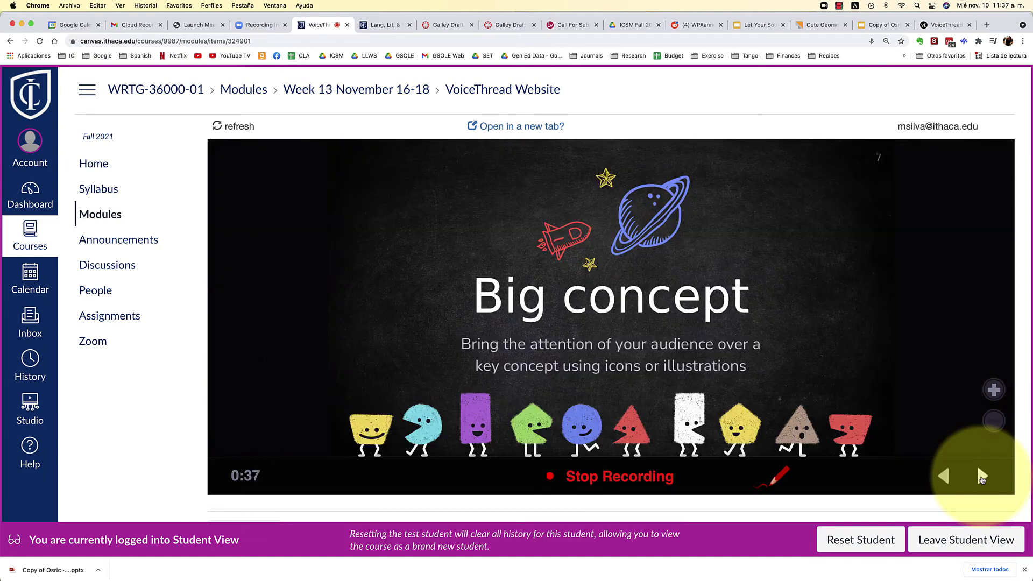
left_click(981, 478)
left_click(981, 478)
left_click(981, 478)
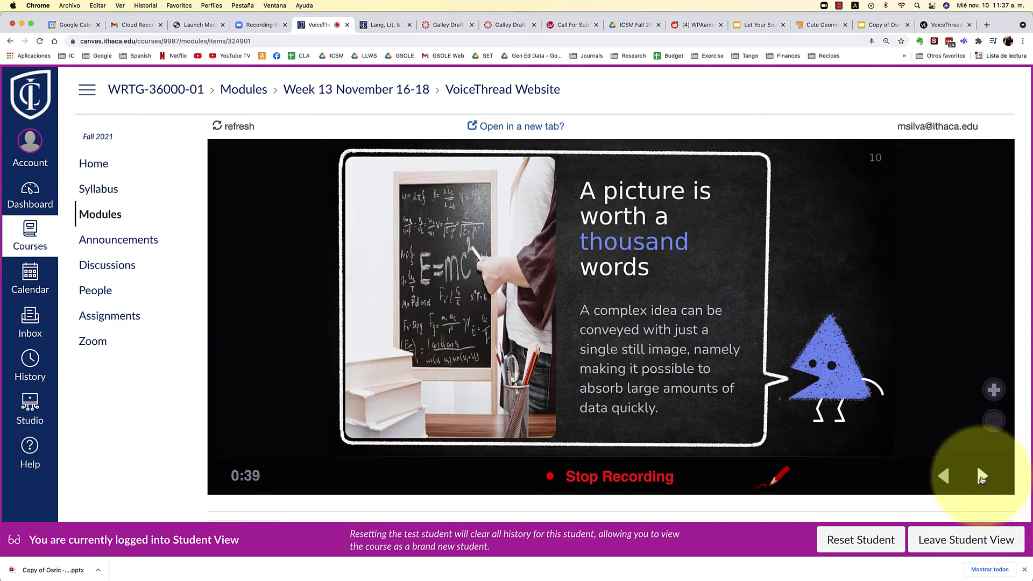
left_click(982, 477)
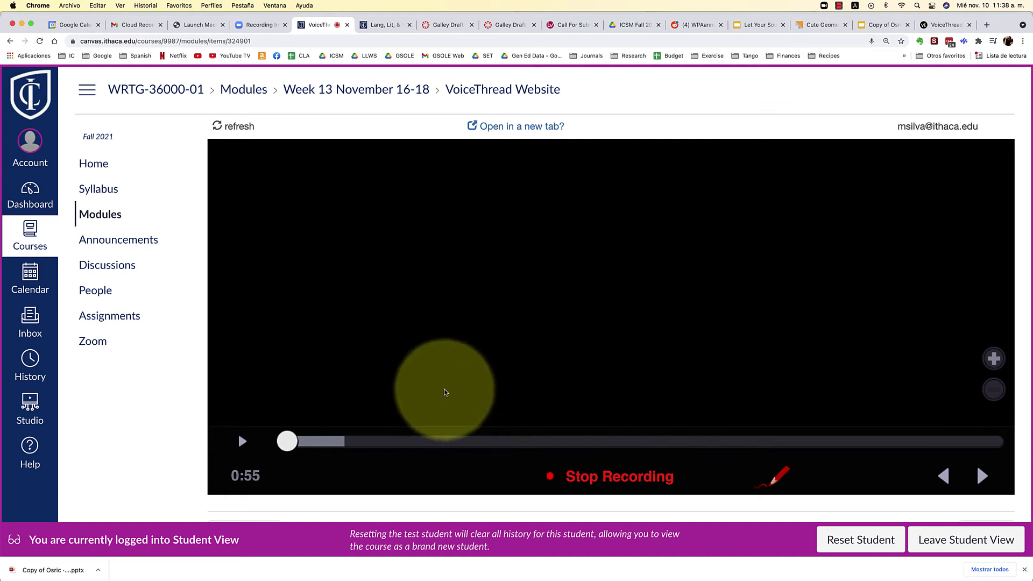
Play and pause the webcam clip, advance to Credits, and stop the comment recording.
left_click(243, 441)
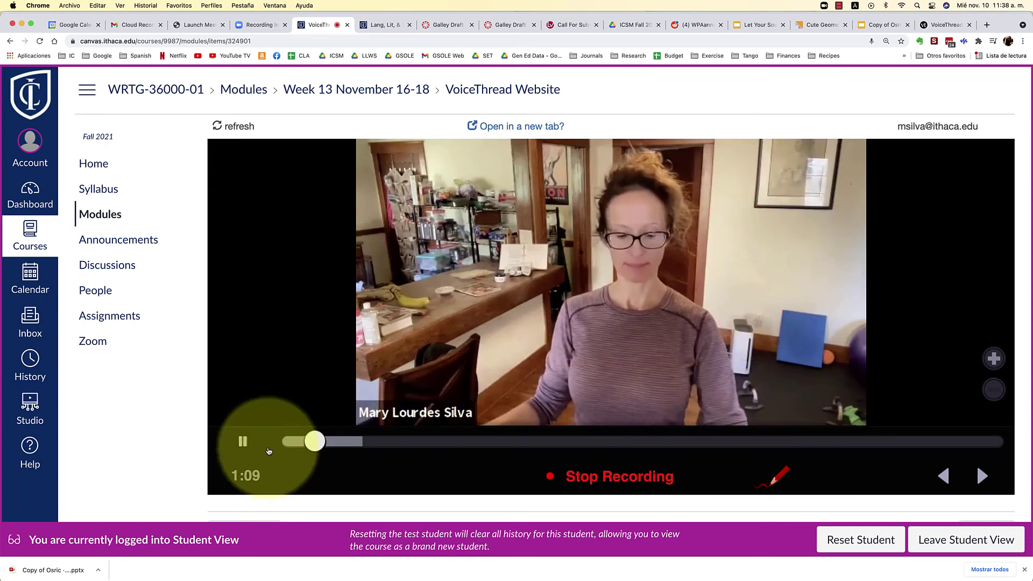
left_click(243, 441)
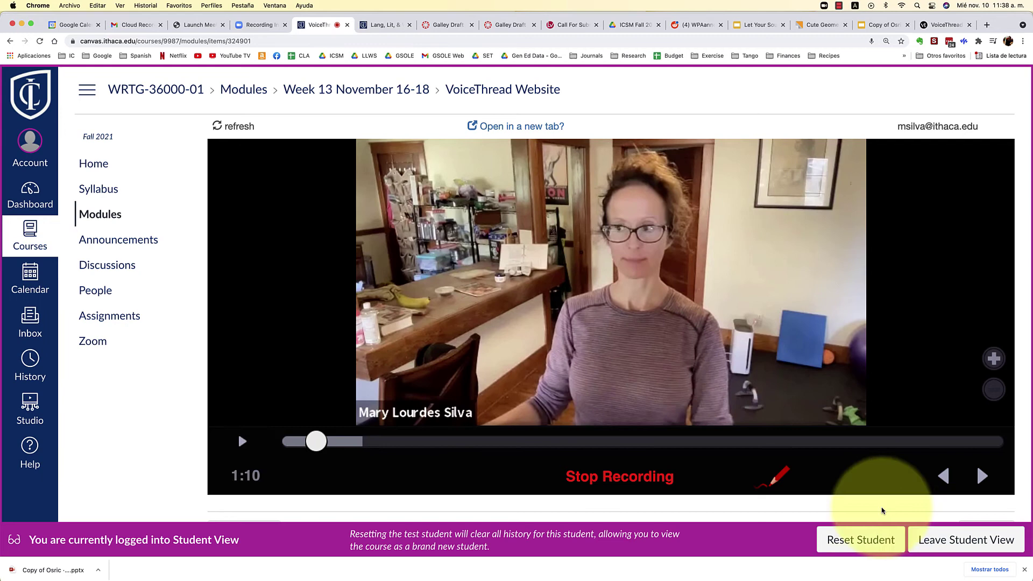
left_click(982, 477)
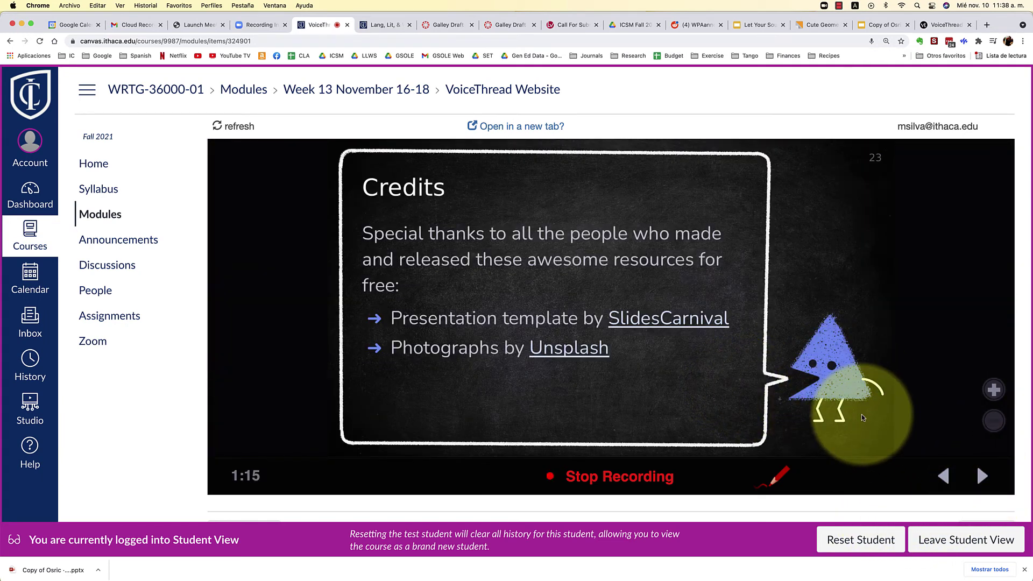
left_click(580, 473)
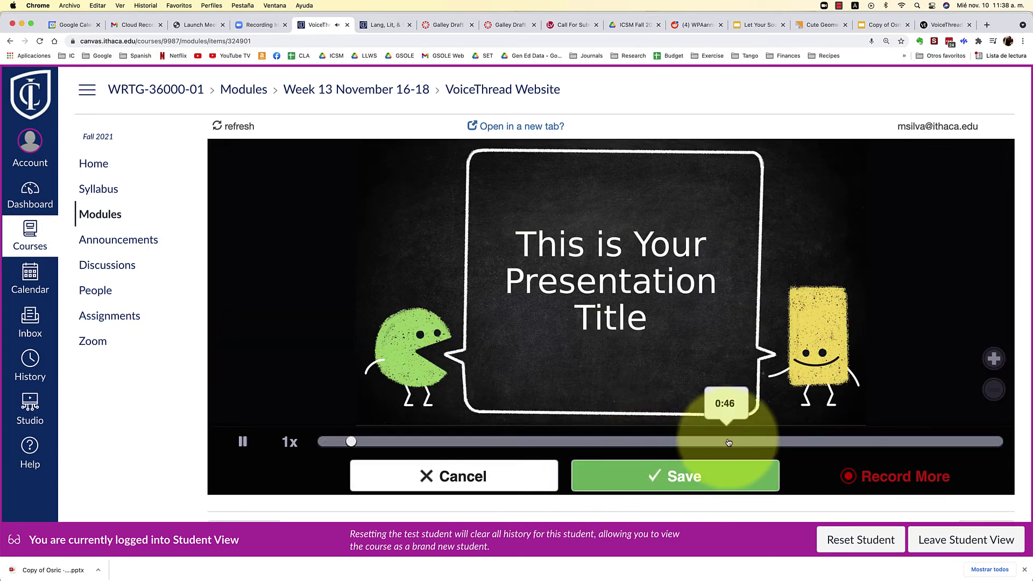
Record extra narration on the Credits slide, then save the voice comment.
left_click(856, 478)
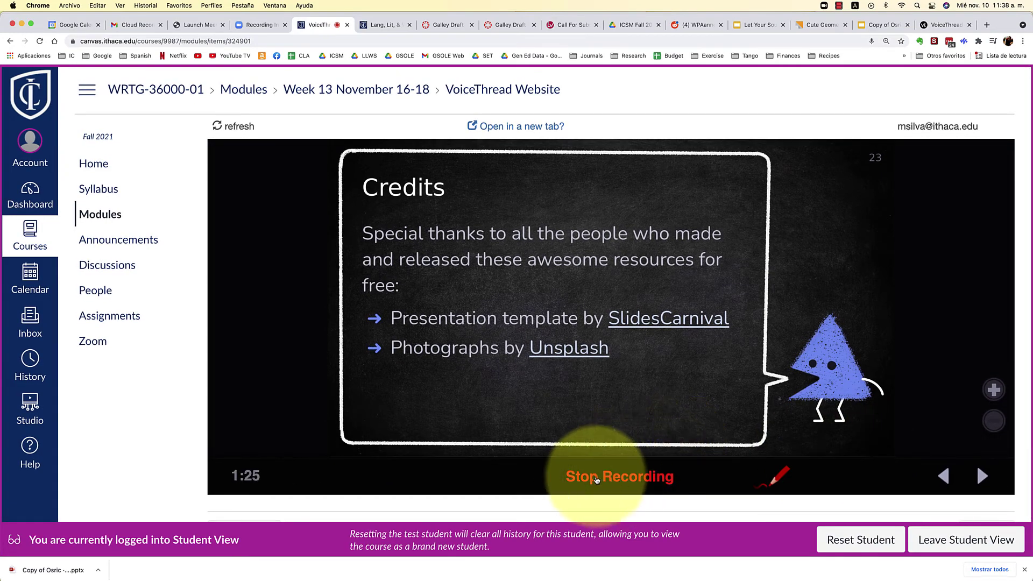
left_click(571, 476)
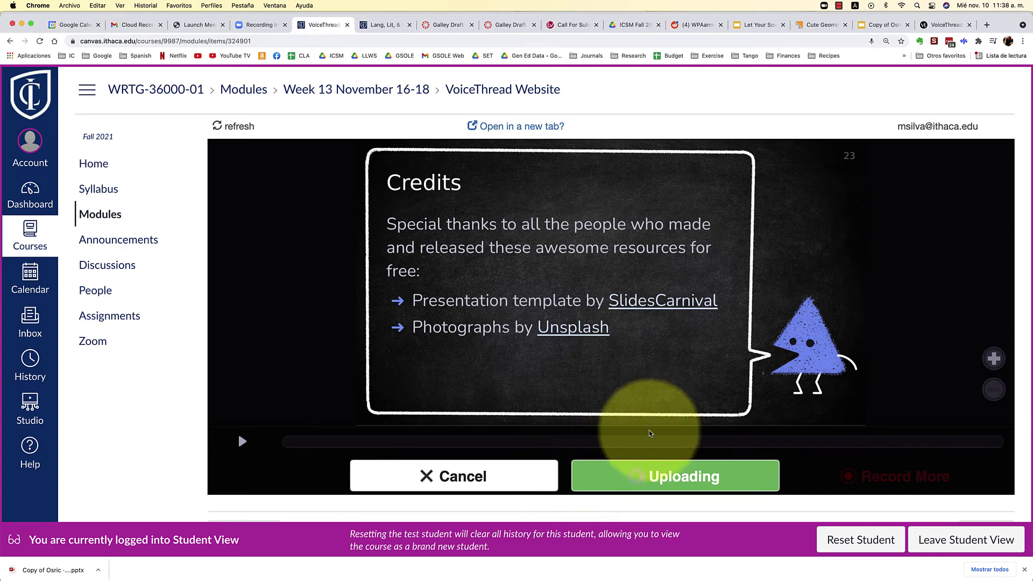
scroll(653, 431, "down", 1)
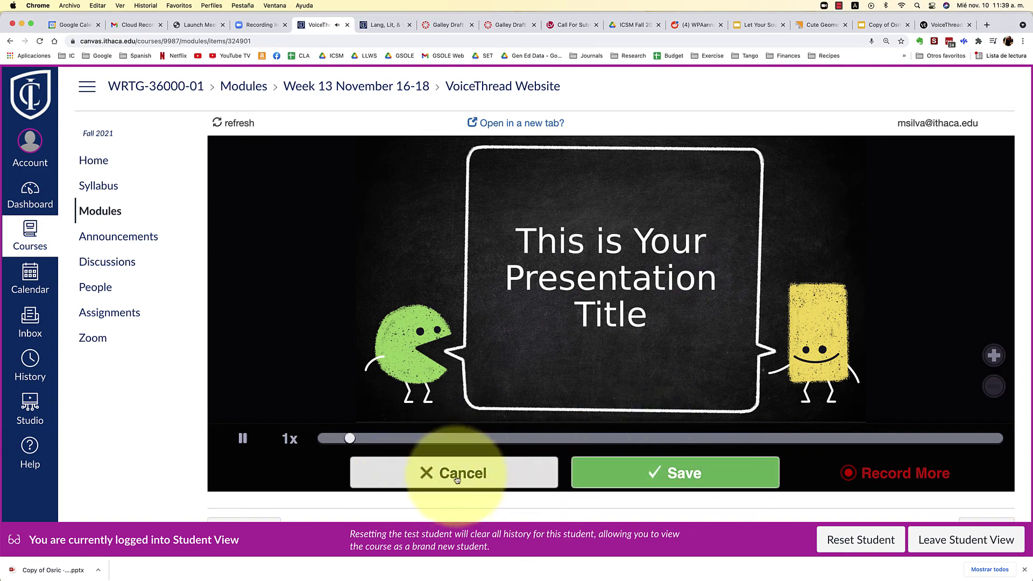
left_click(680, 473)
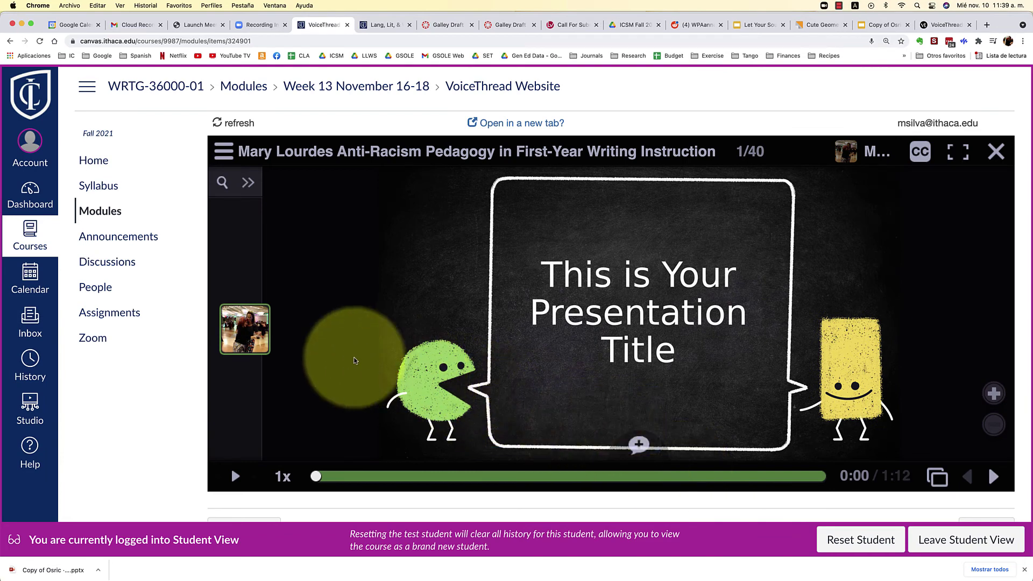
Play the saved comment from its thumbnail and open the reply panel for it.
mouse_move(259, 344)
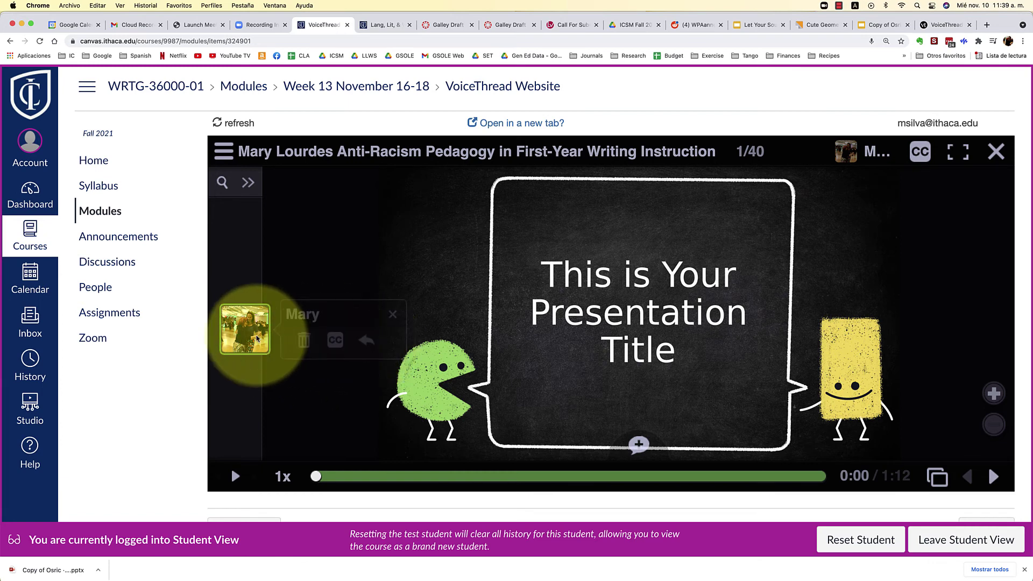
left_click(246, 329)
left_click(368, 344)
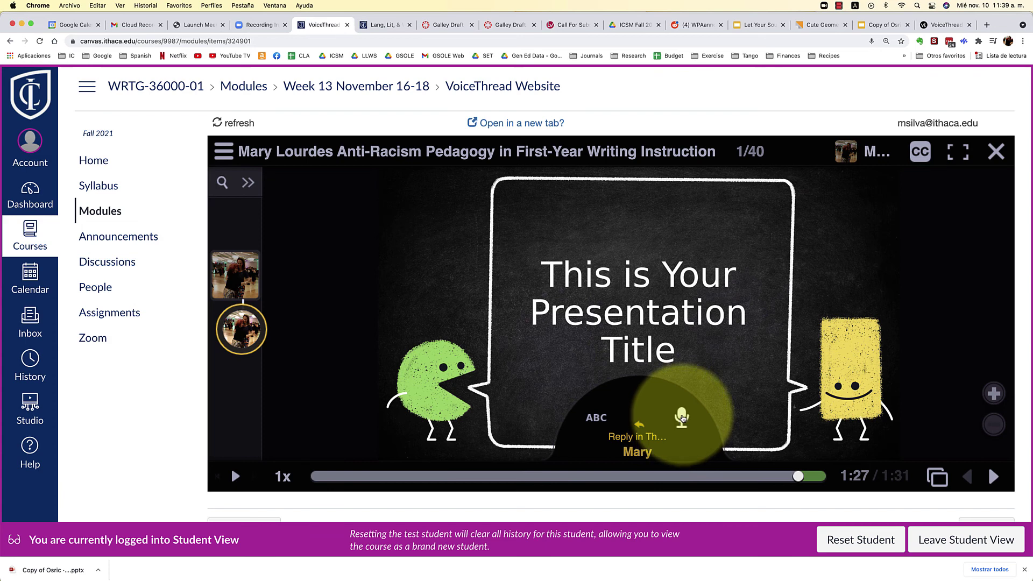
scroll(712, 276, "down", 1)
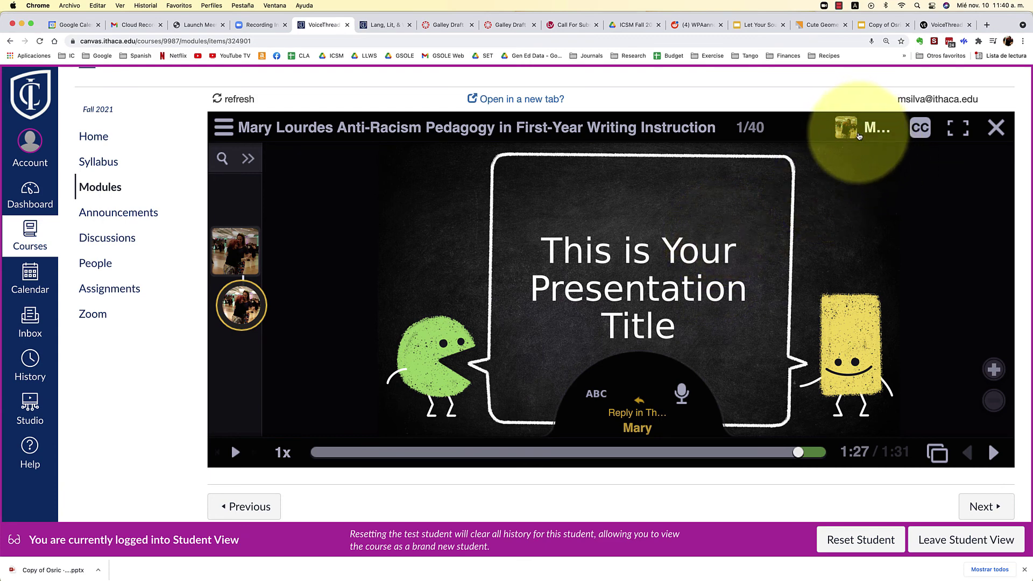
scroll(861, 133, "up", 1)
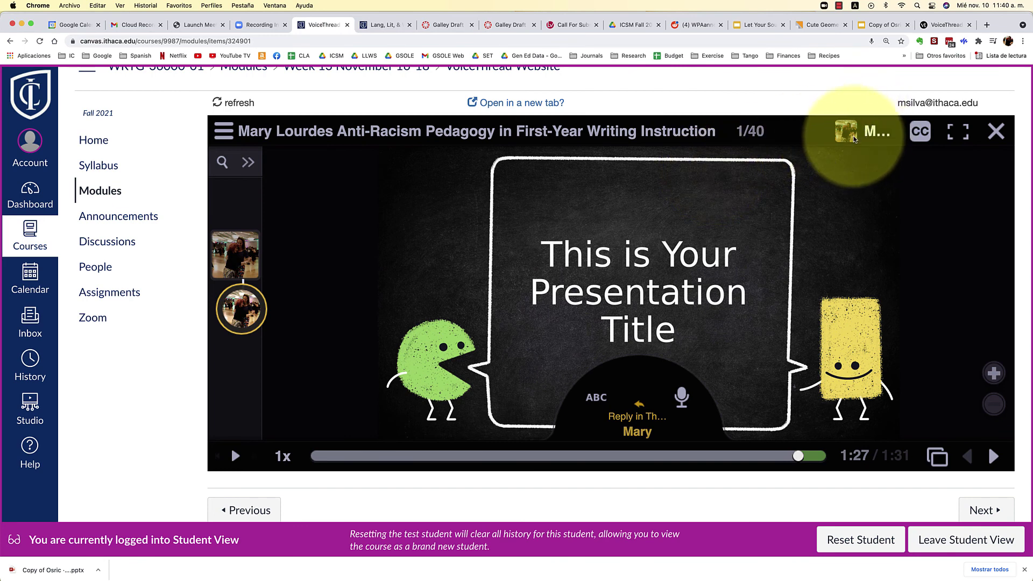
Check the list of commenting identities, then close it with Done.
left_click(865, 139)
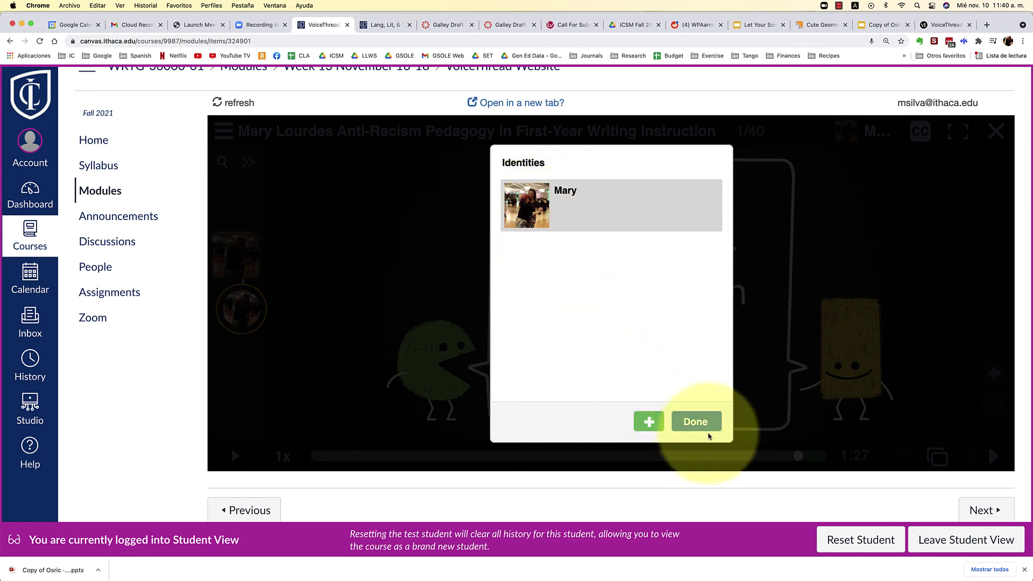
left_click(694, 422)
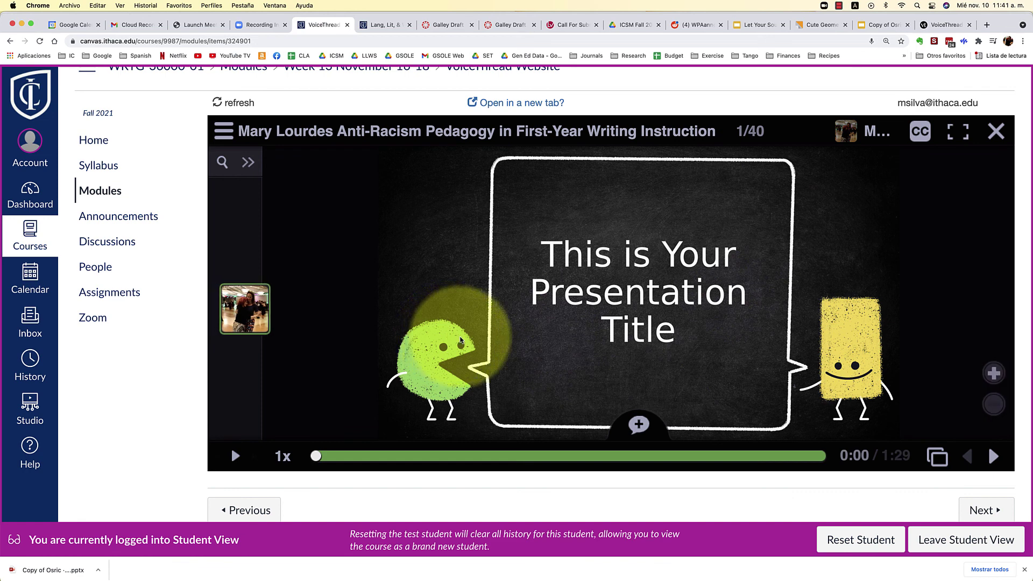
scroll(538, 243, "down", 1)
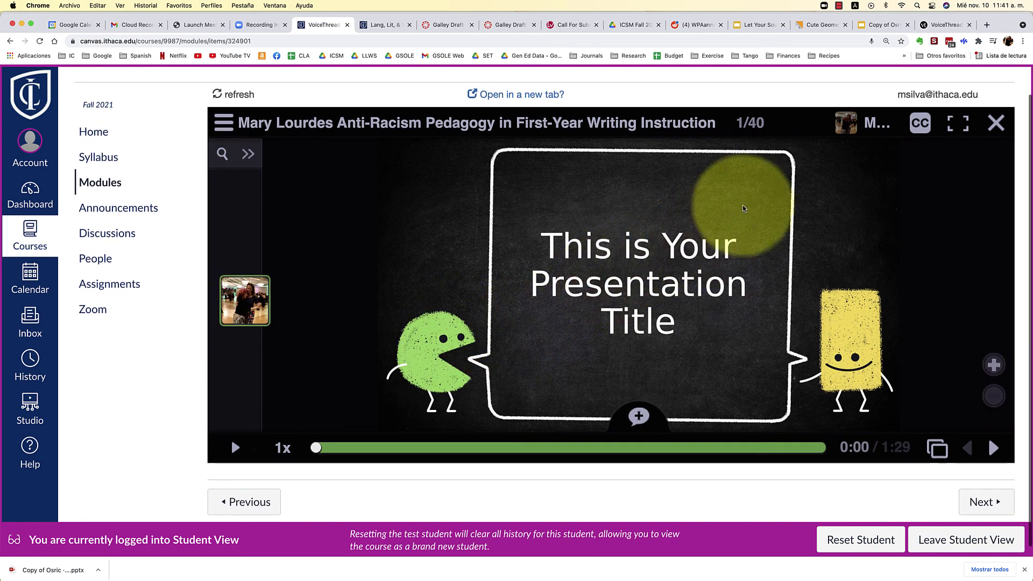